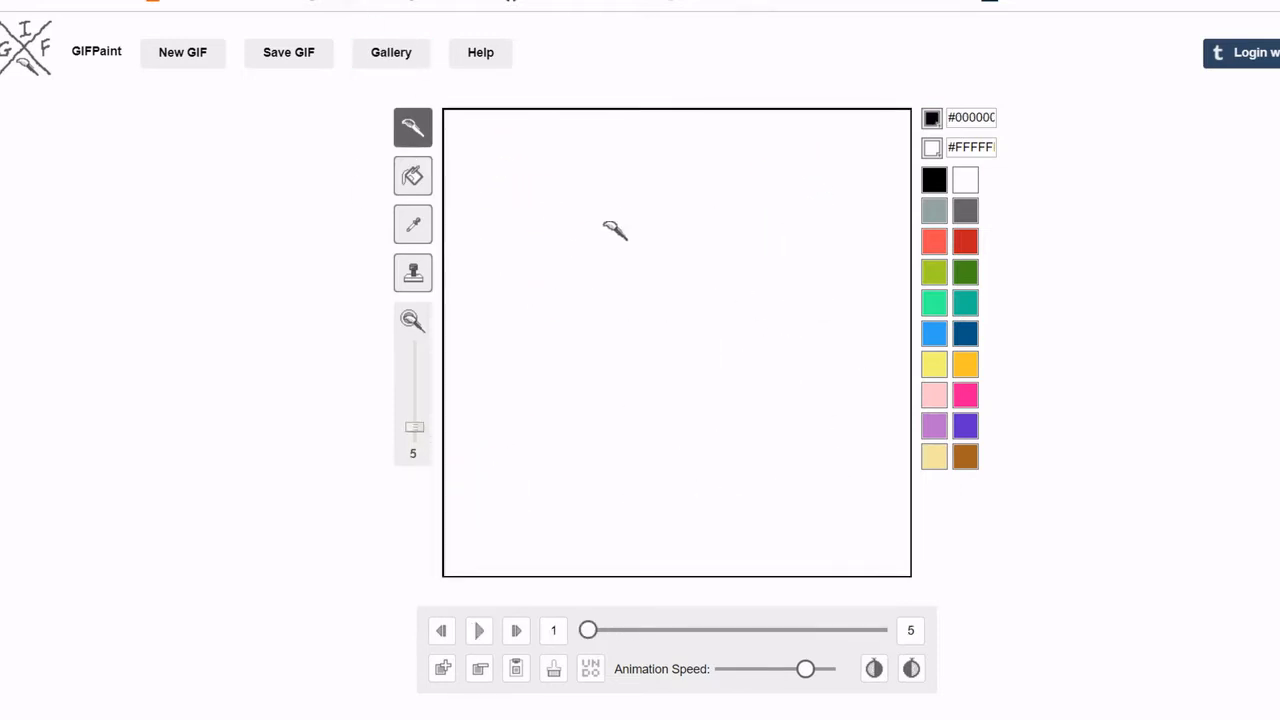
Draw two round eyes and an open smiling mouth on frame 1 with the black size 5 brush.
mouse_move(583, 258)
left_mouse_down()
mouse_move(570, 226)
mouse_move(592, 240)
mouse_move(578, 258)
left_mouse_up()
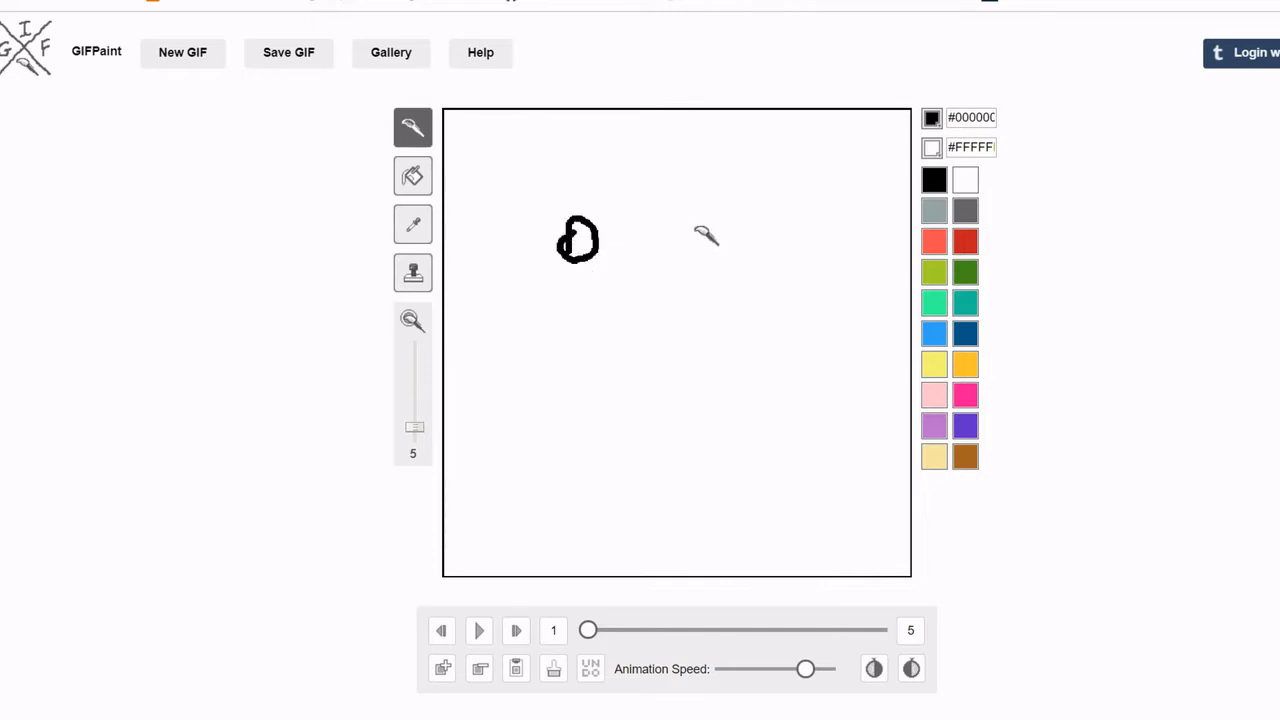
mouse_move(698, 236)
left_mouse_down()
mouse_move(705, 207)
mouse_move(693, 245)
mouse_move(690, 232)
left_mouse_up()
mouse_move(574, 333)
left_mouse_down()
mouse_move(680, 314)
mouse_move(716, 383)
mouse_move(578, 332)
left_mouse_up()
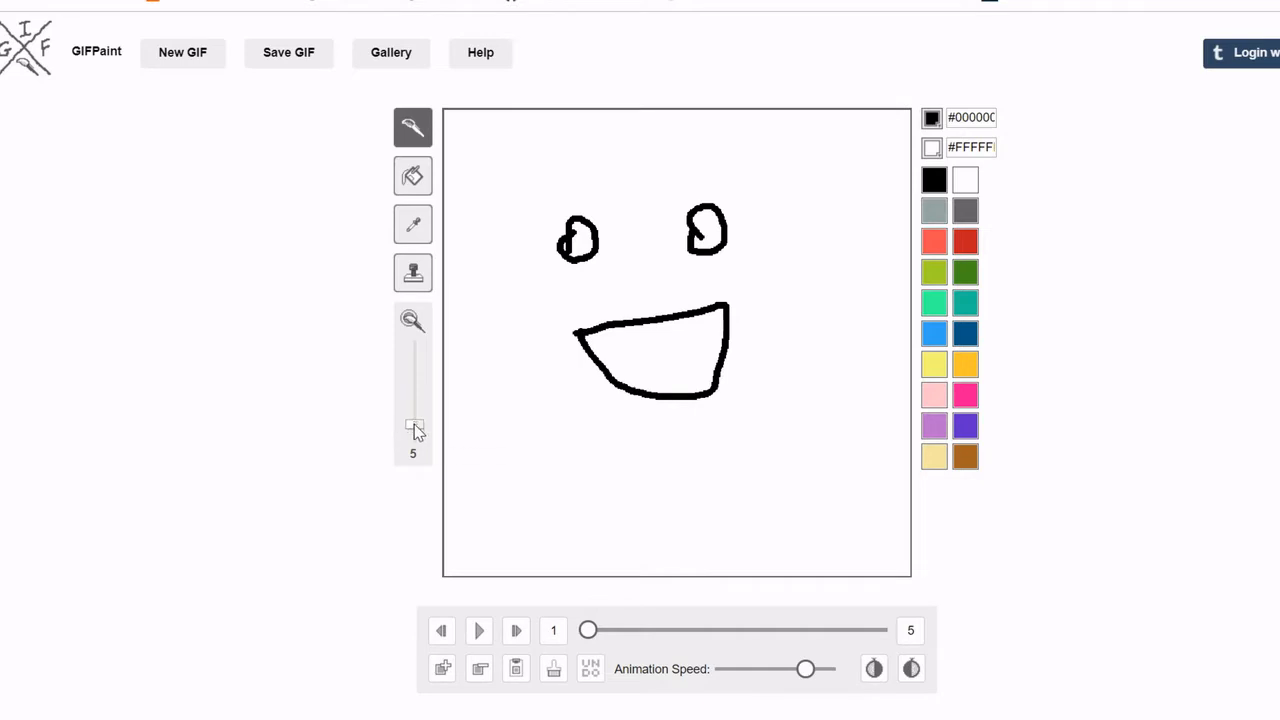
Set the brush size to 18, thicken the mouth outline and fill both eyes solid black.
left_click_drag(414, 427, 414, 390)
mouse_move(600, 338)
left_mouse_down()
mouse_move(724, 309)
mouse_move(736, 323)
mouse_move(694, 386)
mouse_move(626, 380)
mouse_move(595, 343)
left_mouse_up()
mouse_move(570, 235)
left_mouse_down()
mouse_move(580, 258)
mouse_move(595, 250)
left_mouse_up()
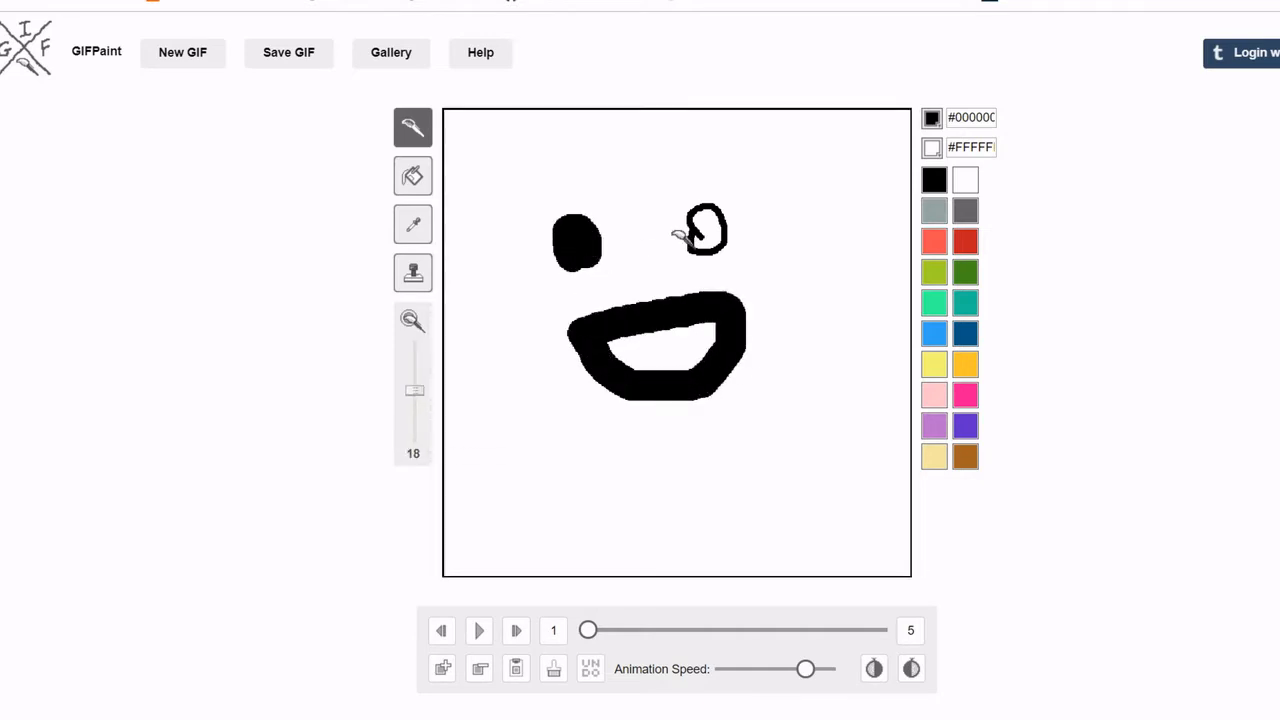
mouse_move(700, 240)
left_mouse_down()
mouse_move(705, 205)
mouse_move(718, 250)
left_mouse_up()
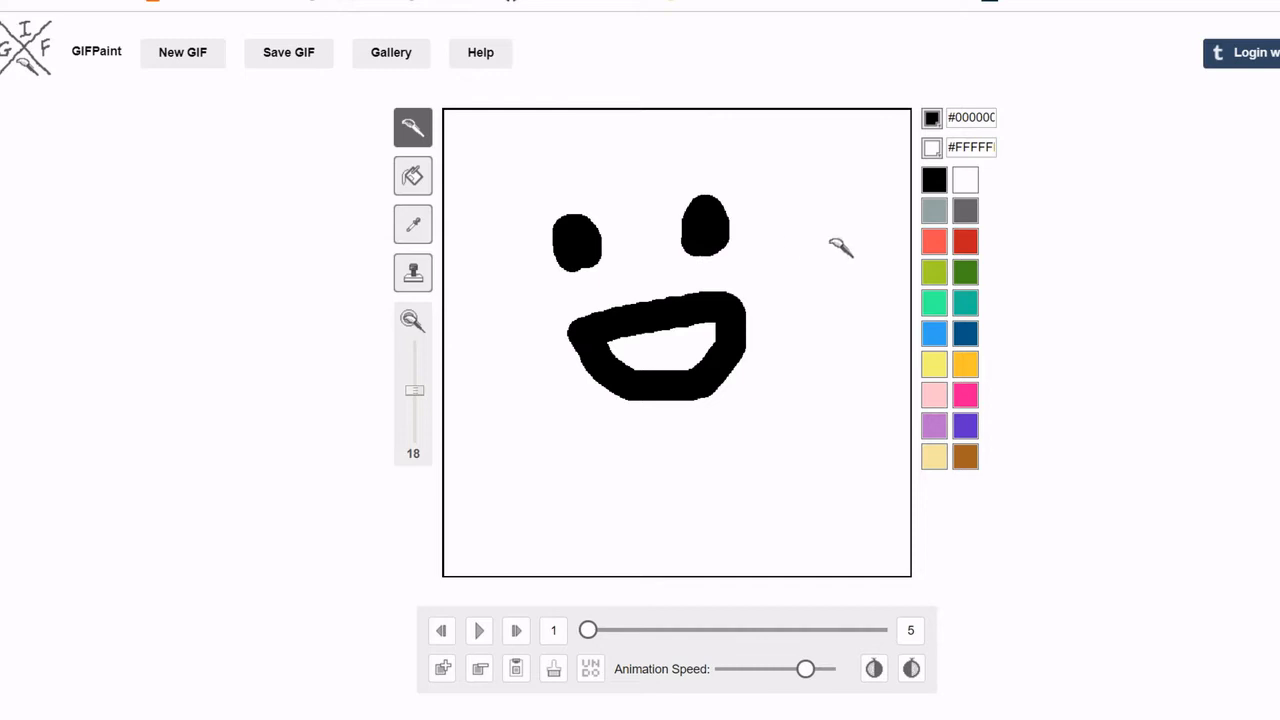
Choose light red #f45151 as the brush color and paint a round pupil in each eye.
left_click(966, 248)
left_click(416, 232)
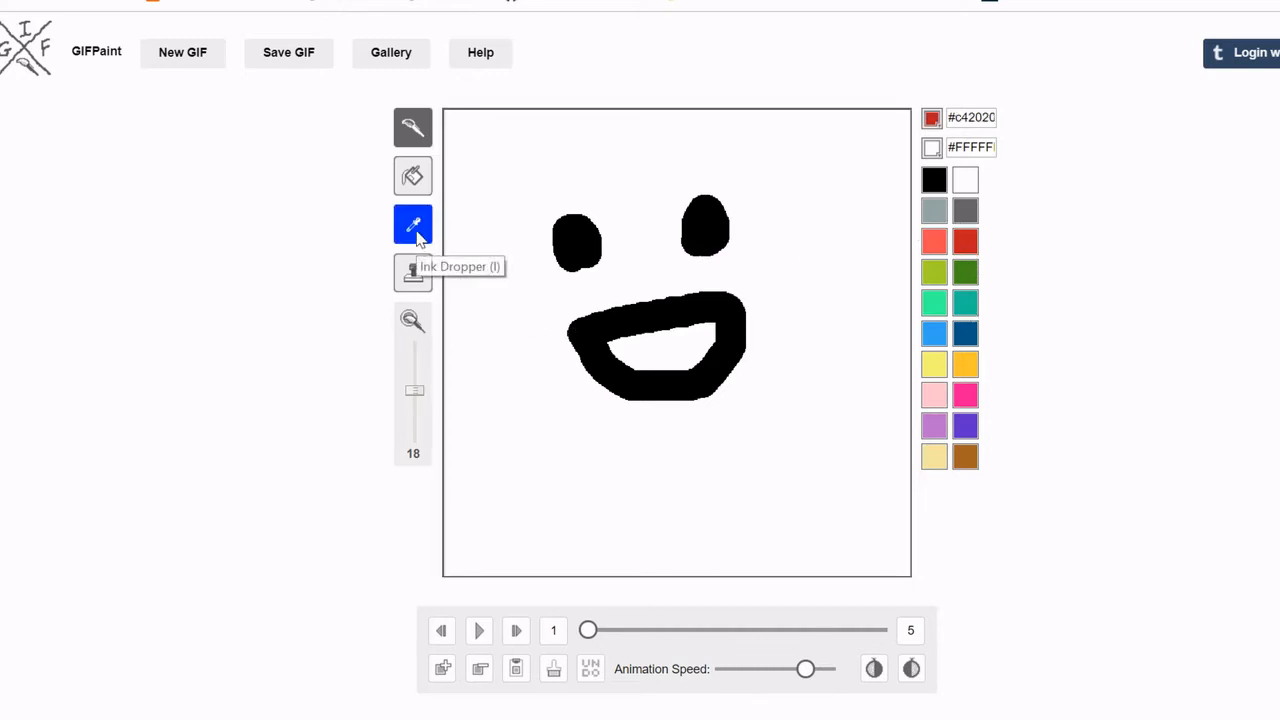
left_click(418, 238)
left_click(422, 138)
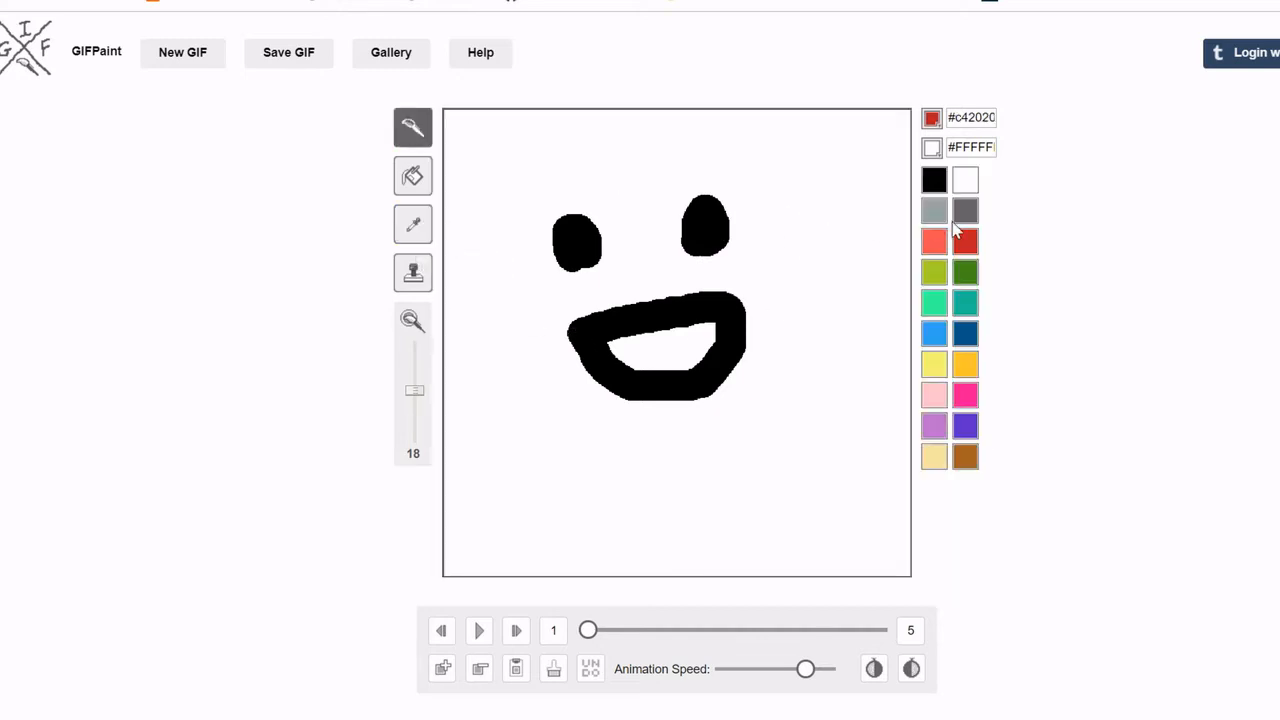
left_click(940, 244)
left_click(702, 229)
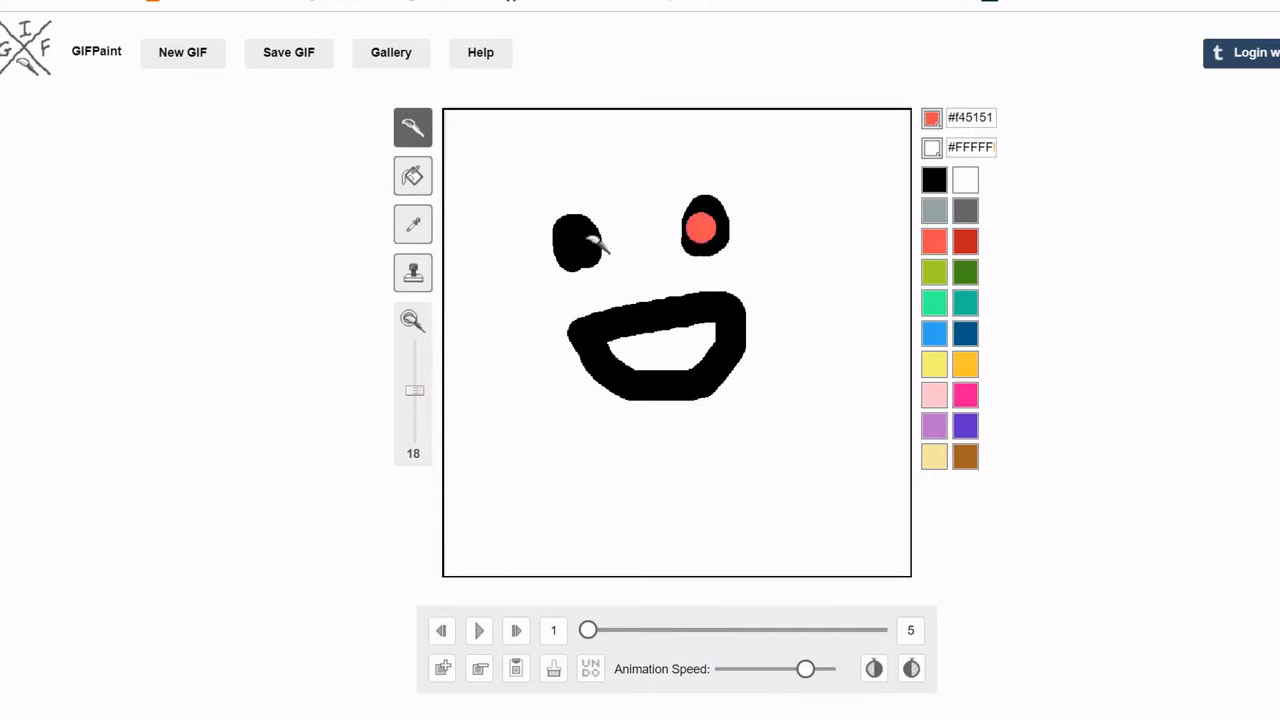
left_click(578, 241)
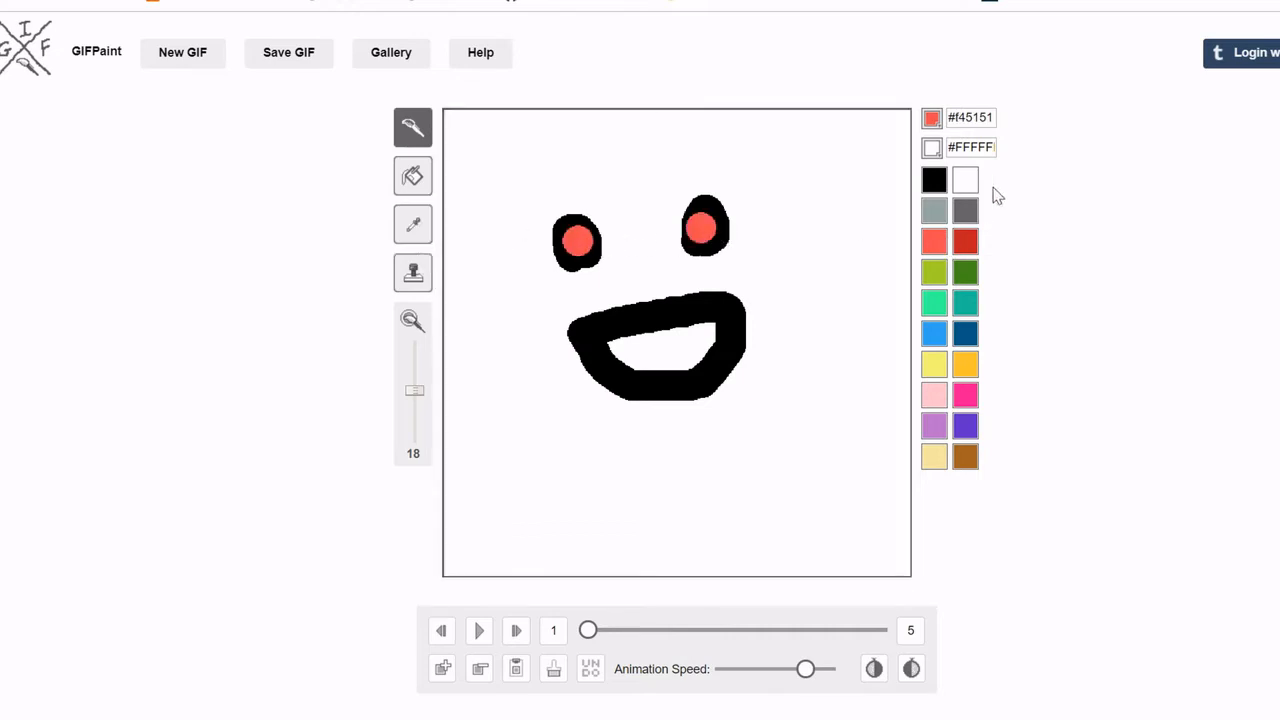
Set the color to black, sample the red of a pupil with the Ink Dropper, and return to the brush.
left_click(936, 186)
left_click(414, 232)
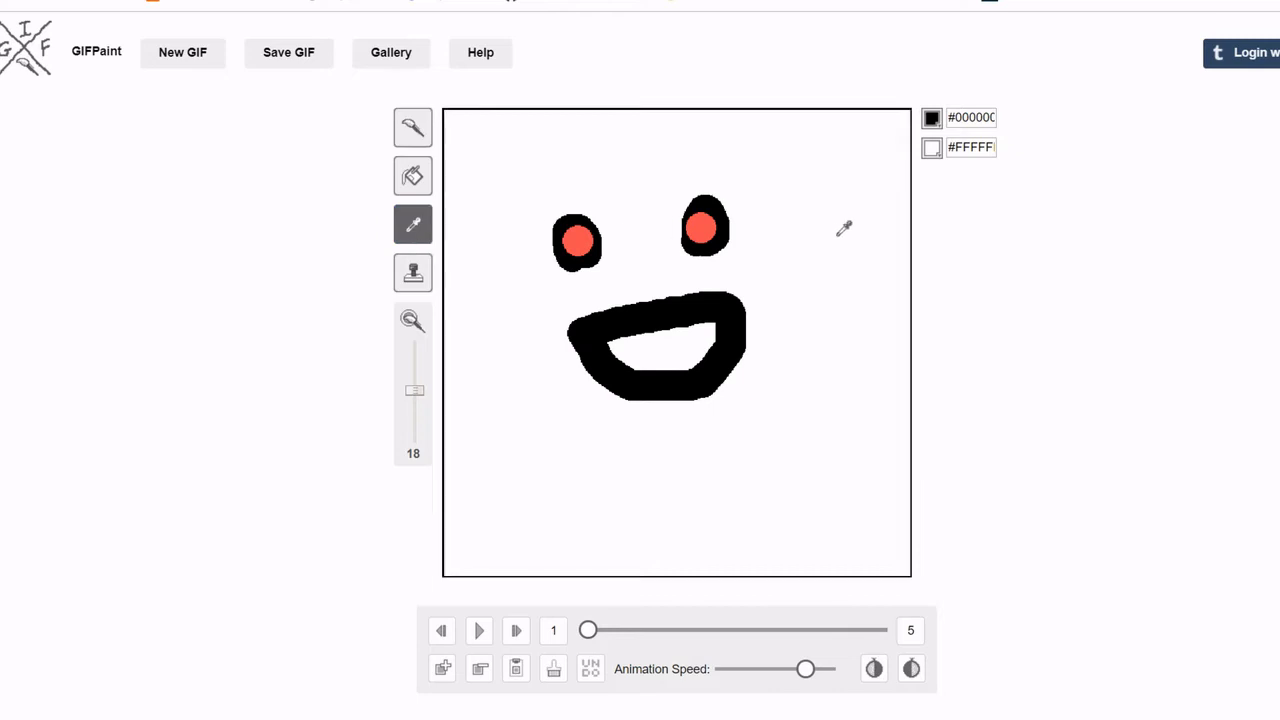
left_click(705, 228)
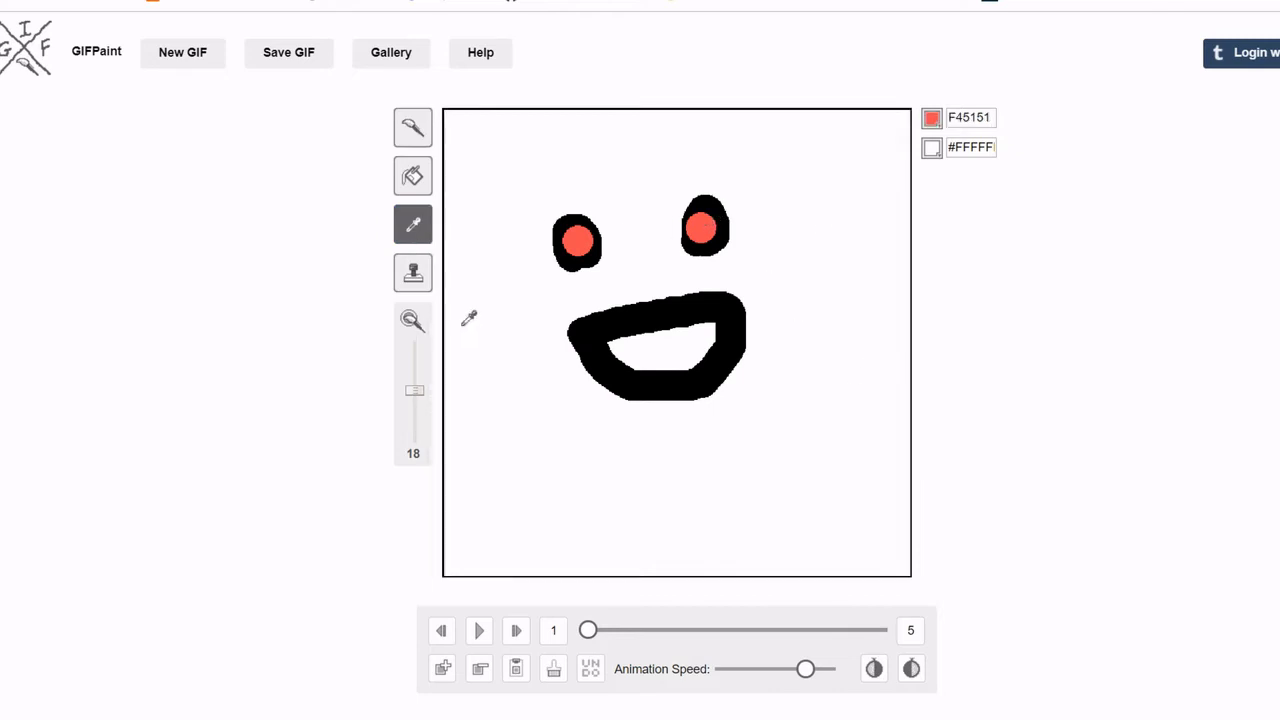
left_click(413, 127)
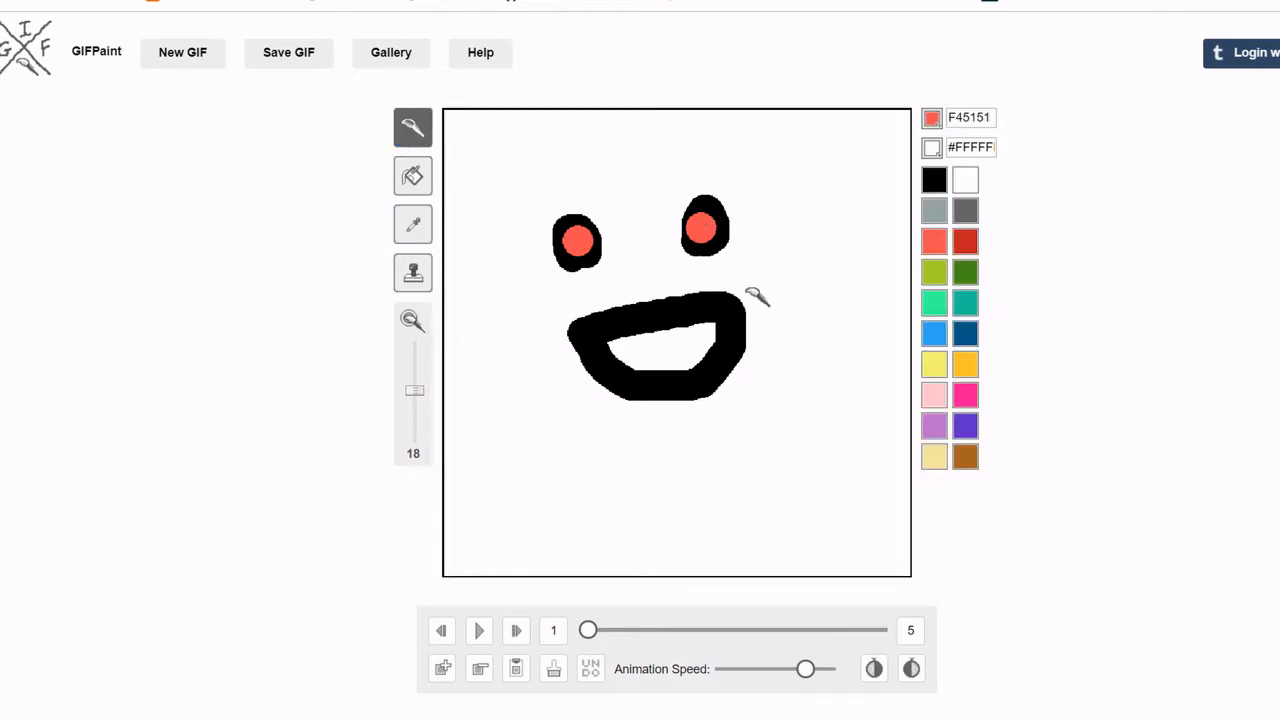
Paint over both red pupils in black so the eyes are solid.
left_click(934, 180)
left_click_drag(722, 228, 711, 234)
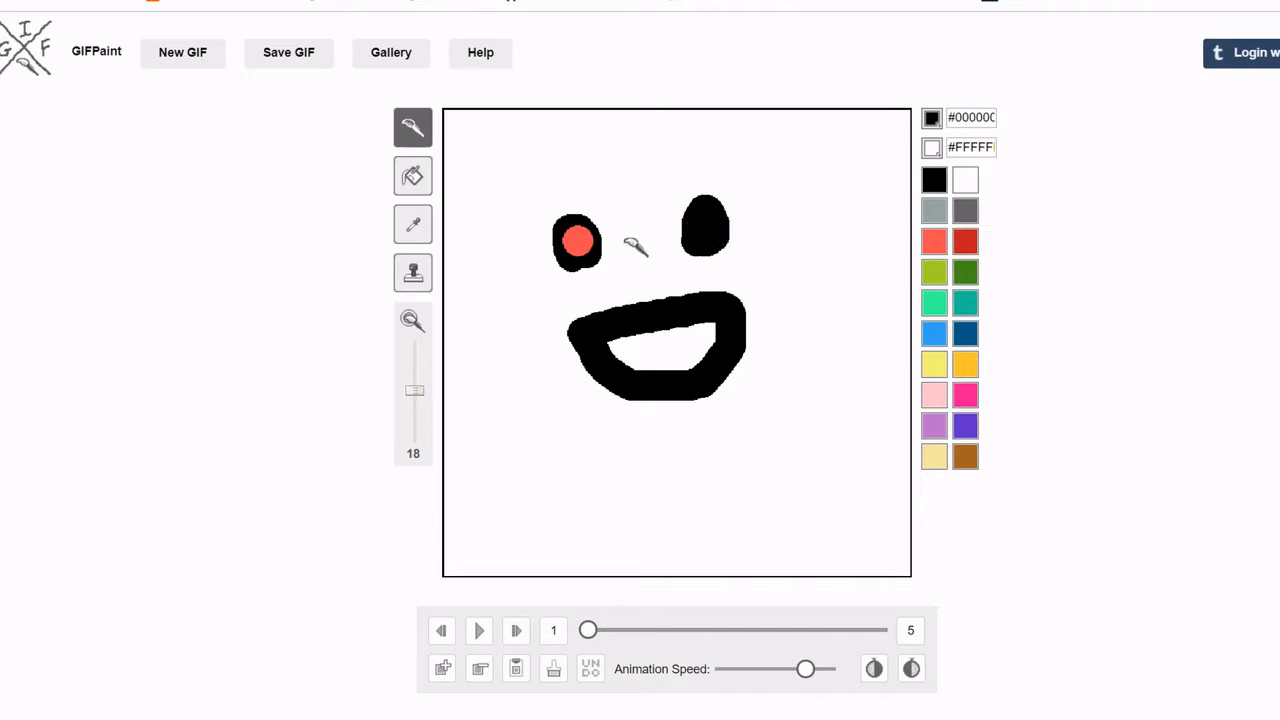
mouse_move(582, 244)
left_mouse_down()
mouse_move(570, 240)
mouse_move(590, 246)
left_mouse_up()
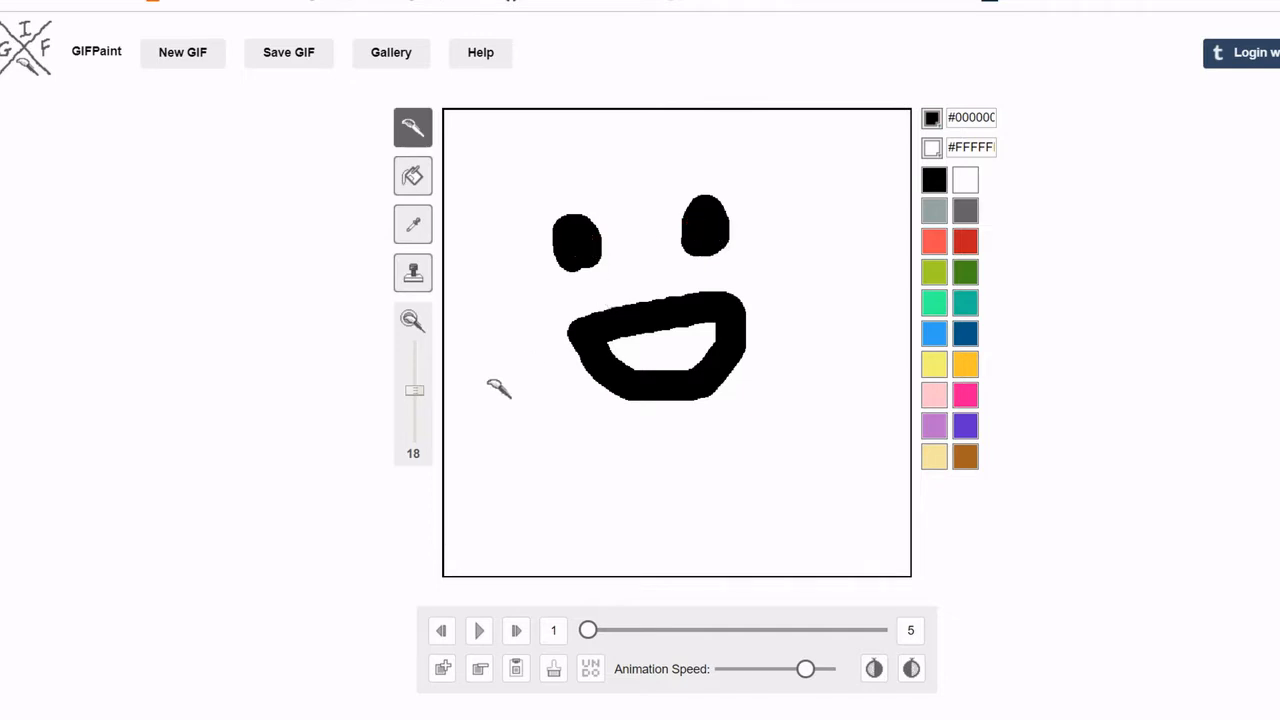
Paint two black eyes on frame 2, checking their placement against frame 1.
left_click(518, 632)
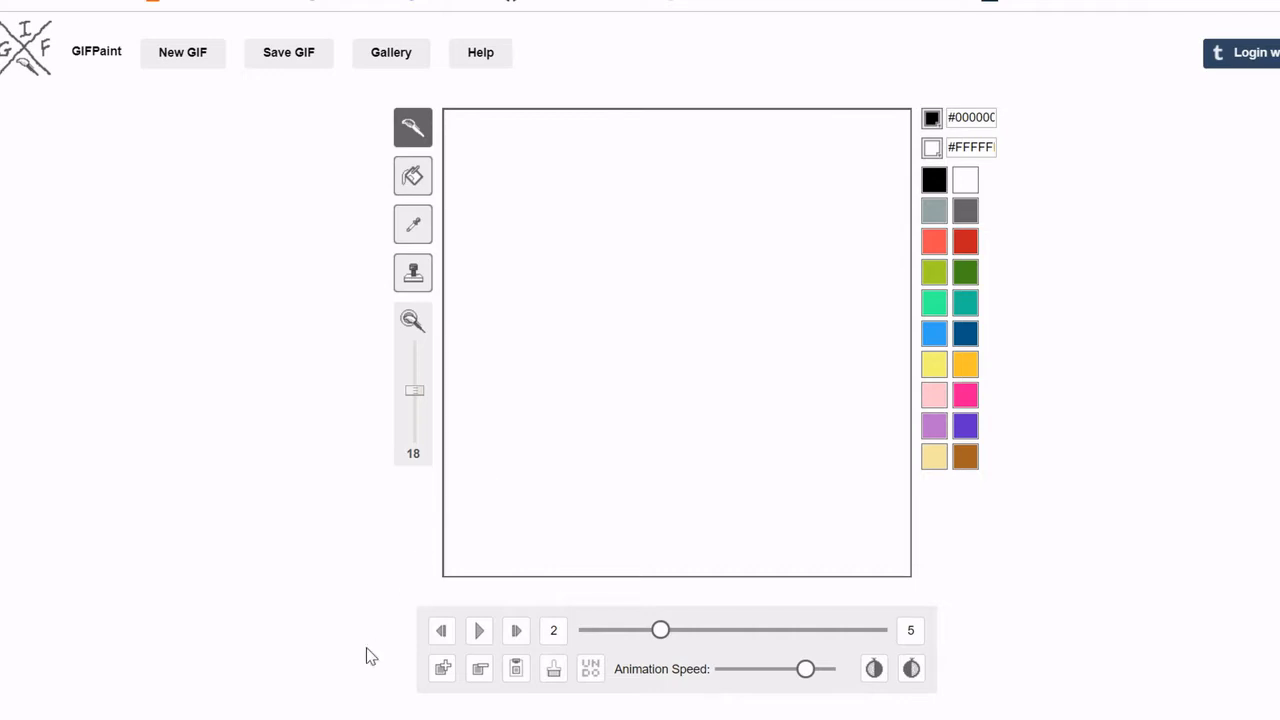
left_click(440, 631)
left_click(515, 631)
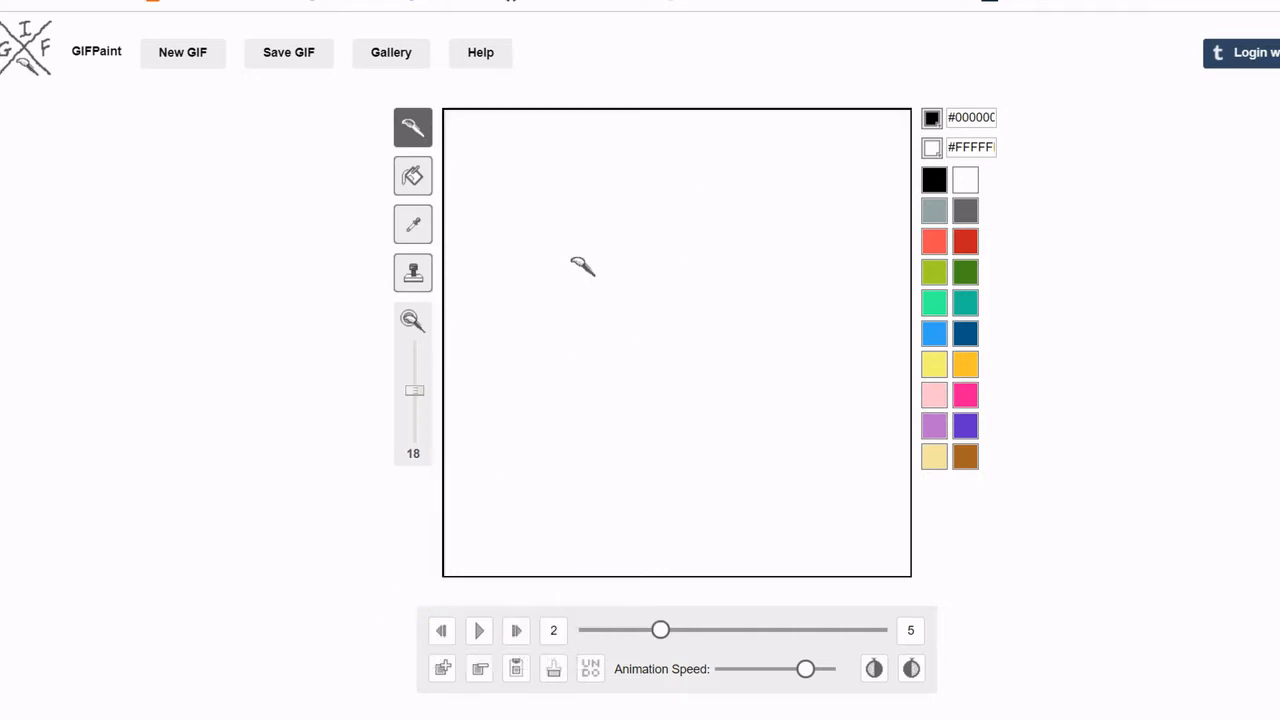
left_click_drag(574, 258, 578, 250)
left_click(441, 630)
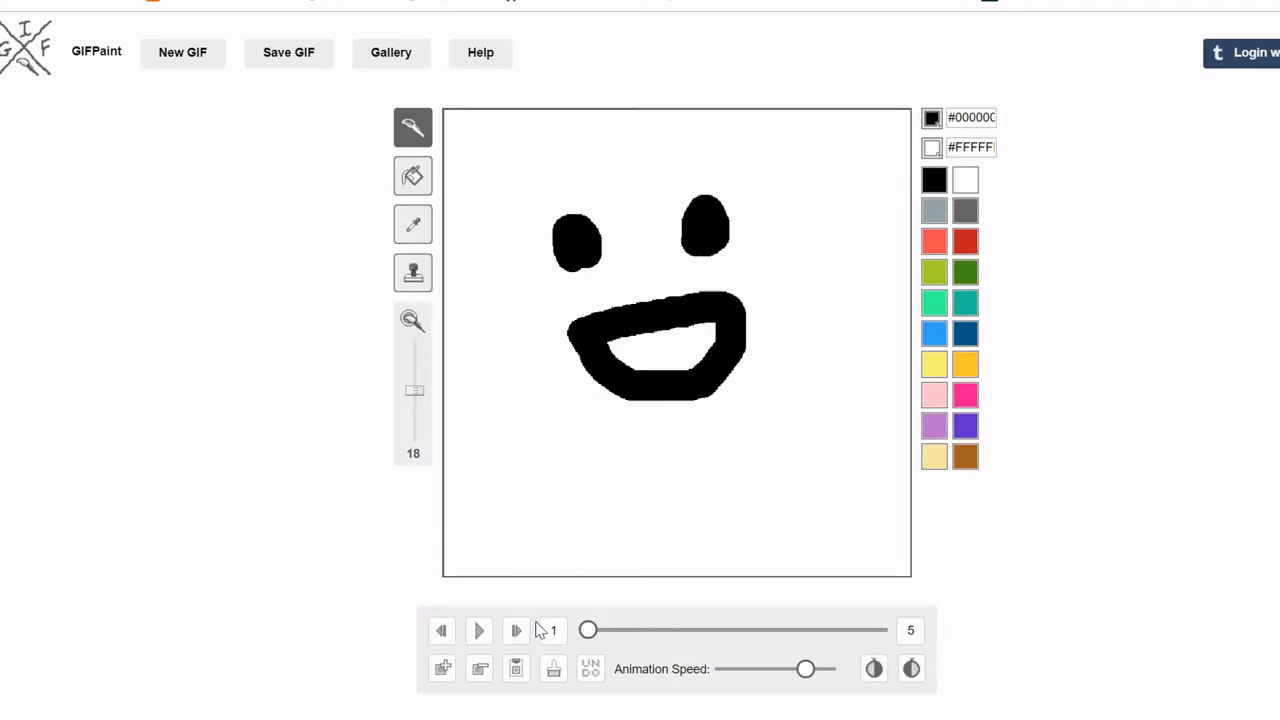
left_click(515, 630)
left_click_drag(699, 248, 682, 236)
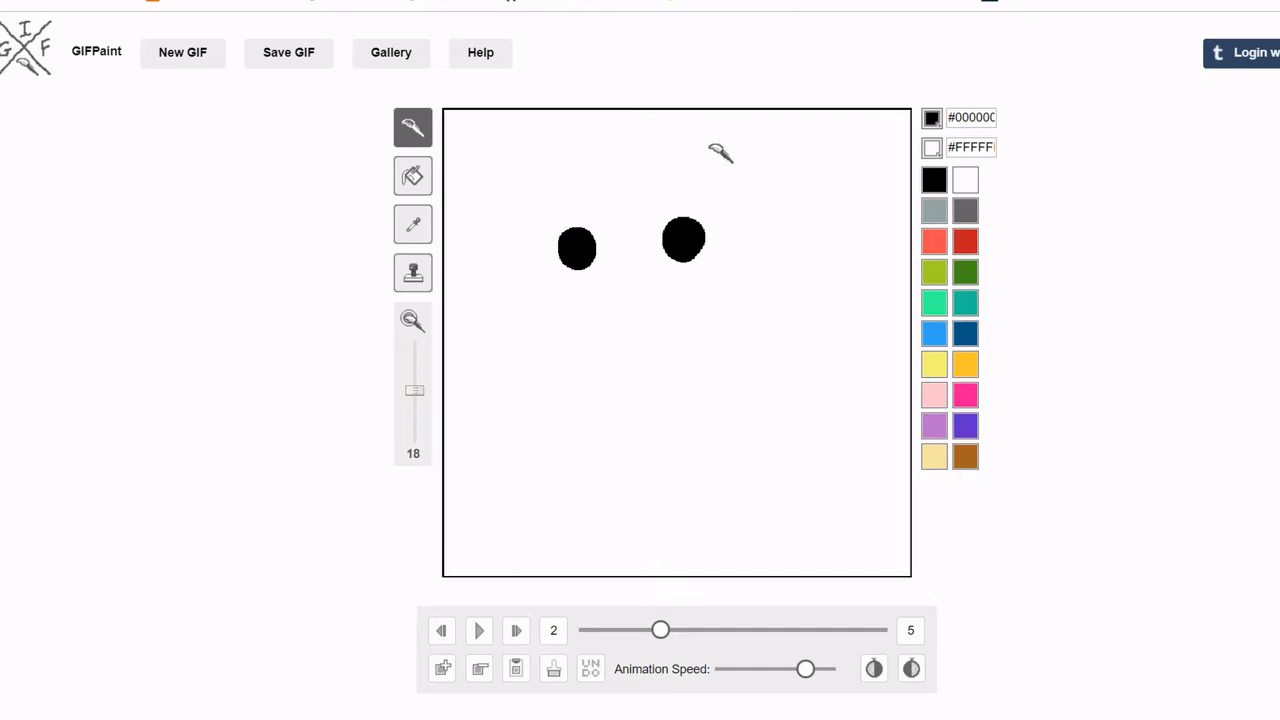
Cover the two eyes on frame 2 with white paint and delete that frame.
left_click(965, 180)
mouse_move(552, 246)
left_mouse_down()
mouse_move(597, 220)
mouse_move(611, 233)
mouse_move(578, 266)
left_mouse_up()
left_click_drag(688, 230, 680, 249)
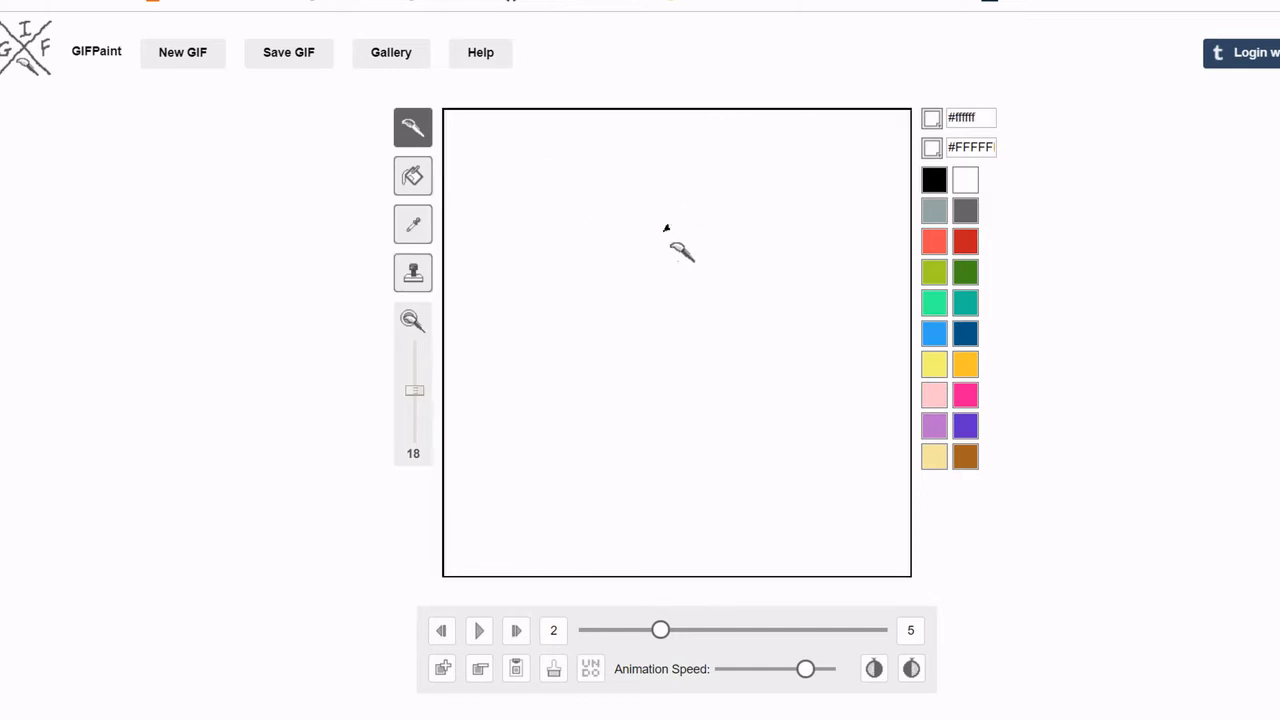
left_click(480, 669)
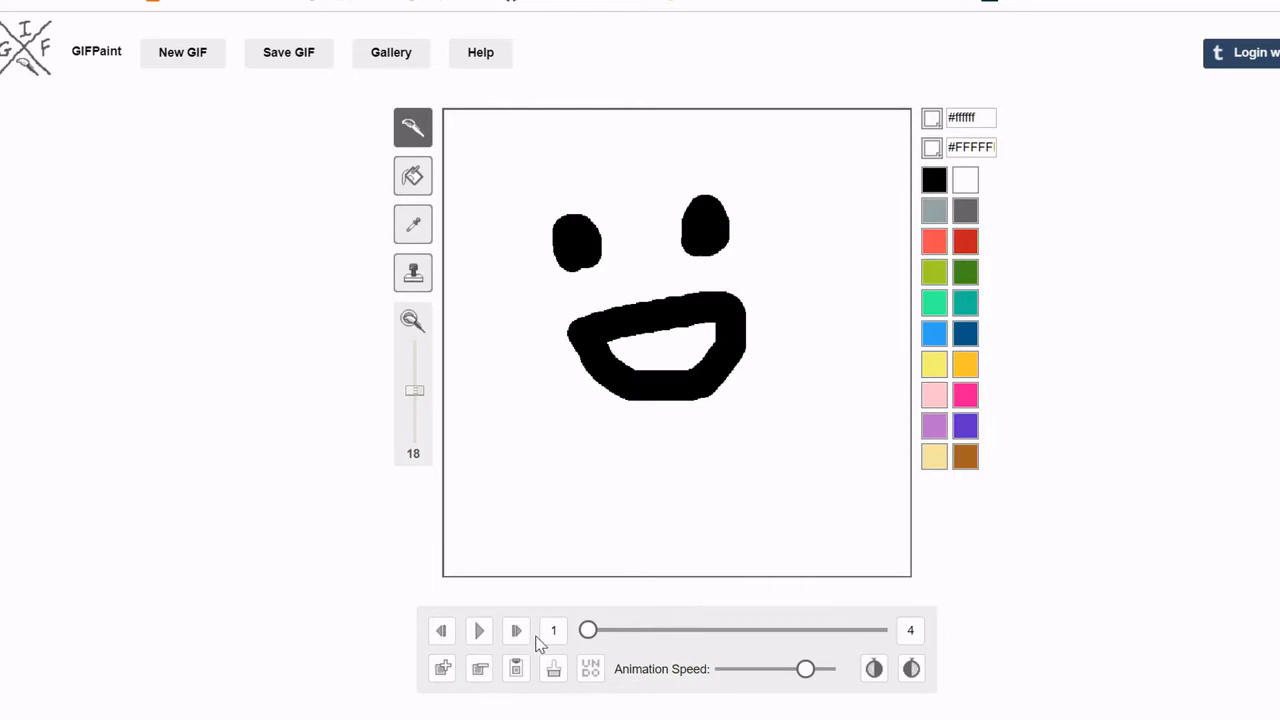
Turn on the previous-frame onion skin on frame 2 and trace the face in black with a slightly deeper mouth.
left_click(520, 634)
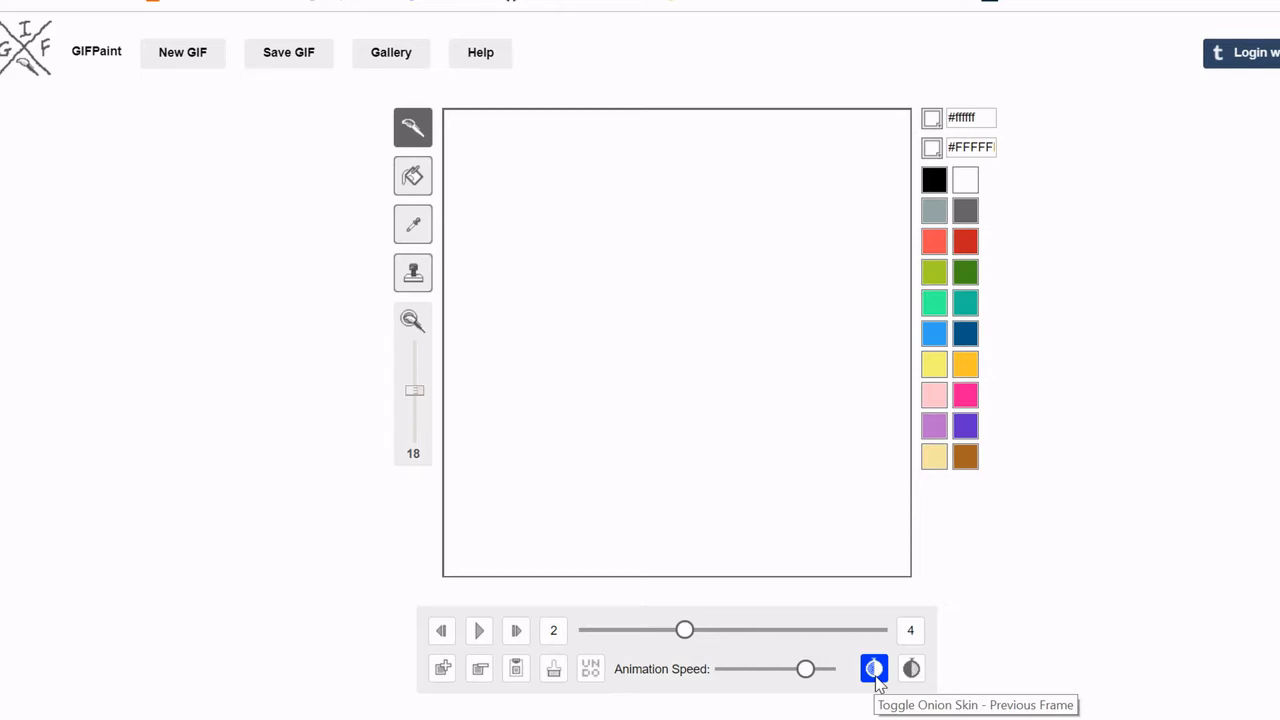
left_click(876, 676)
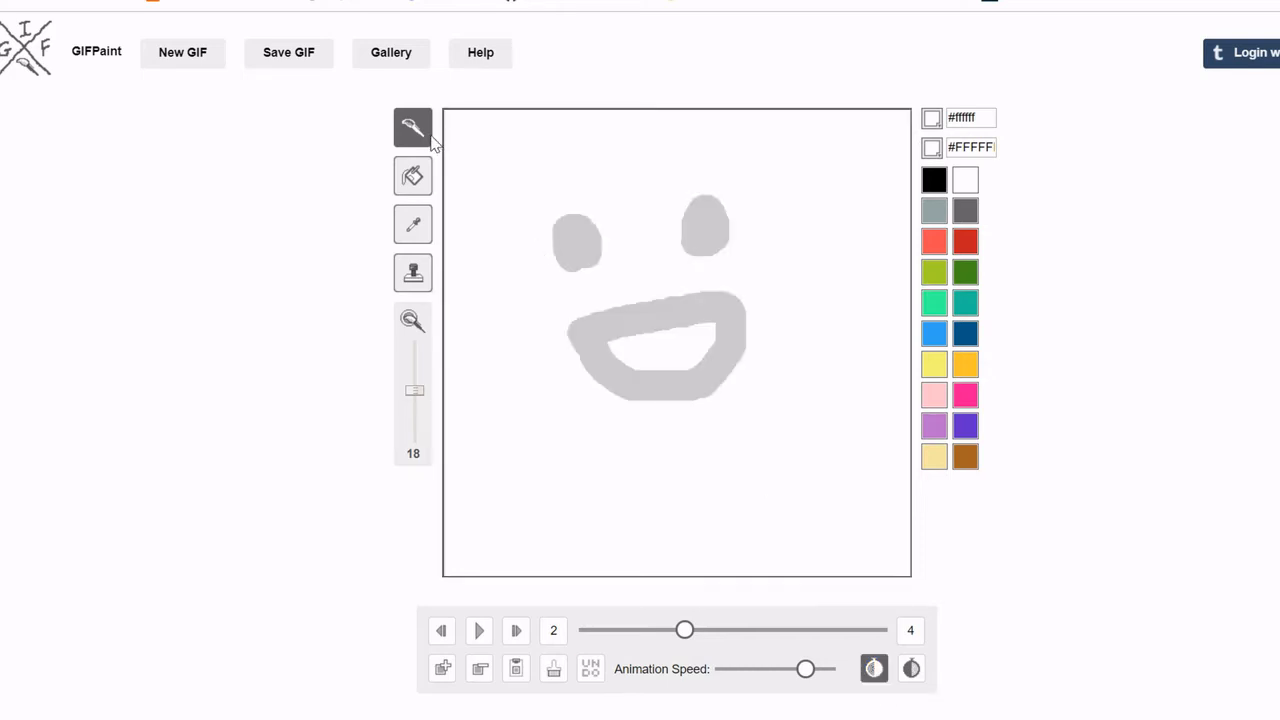
mouse_move(712, 244)
left_mouse_down()
mouse_move(694, 232)
mouse_move(706, 216)
mouse_move(721, 243)
left_mouse_up()
left_click(934, 180)
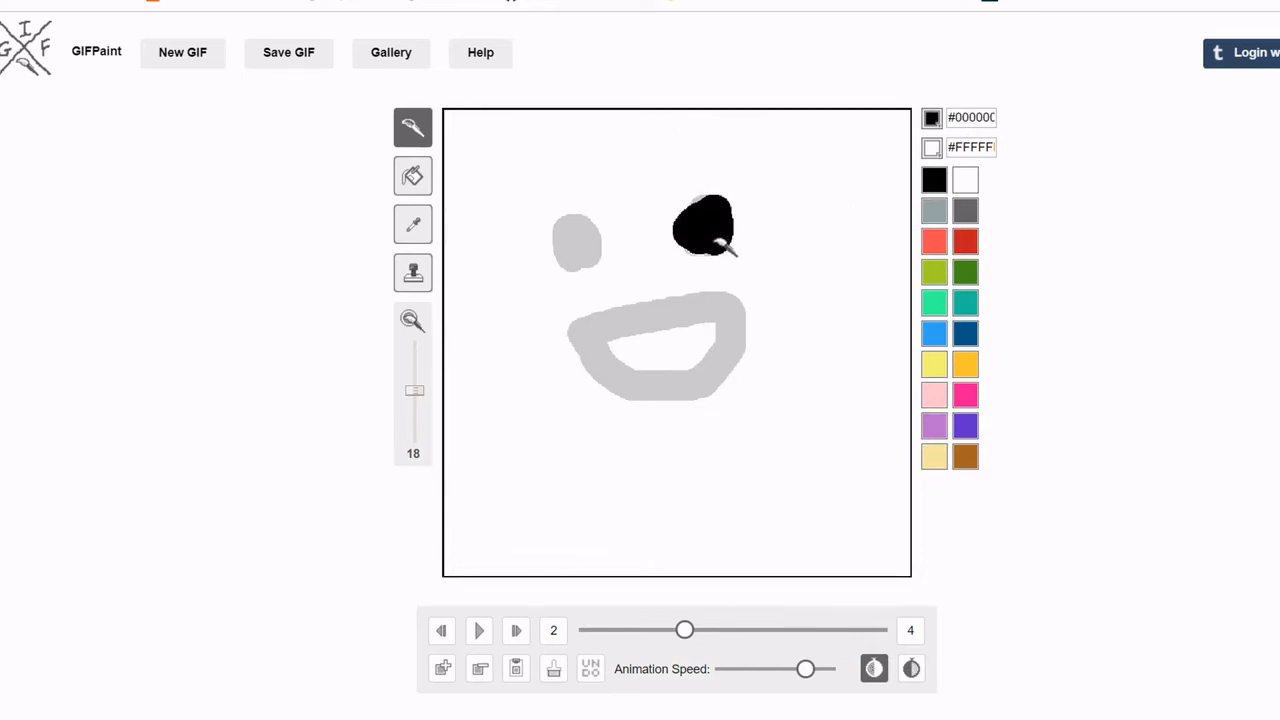
mouse_move(590, 258)
left_mouse_down()
mouse_move(585, 245)
mouse_move(614, 274)
left_mouse_up()
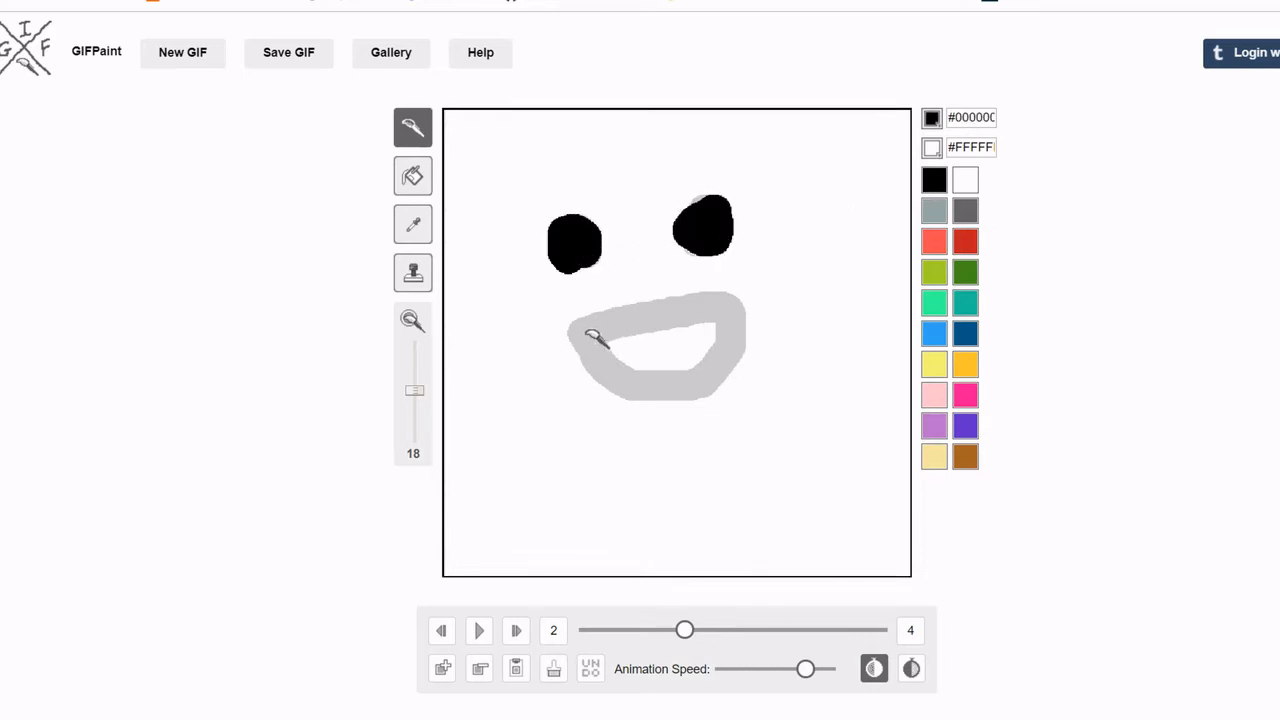
mouse_move(592, 336)
left_mouse_down()
mouse_move(718, 302)
mouse_move(740, 314)
mouse_move(737, 394)
mouse_move(668, 424)
mouse_move(598, 372)
mouse_move(590, 342)
left_mouse_up()
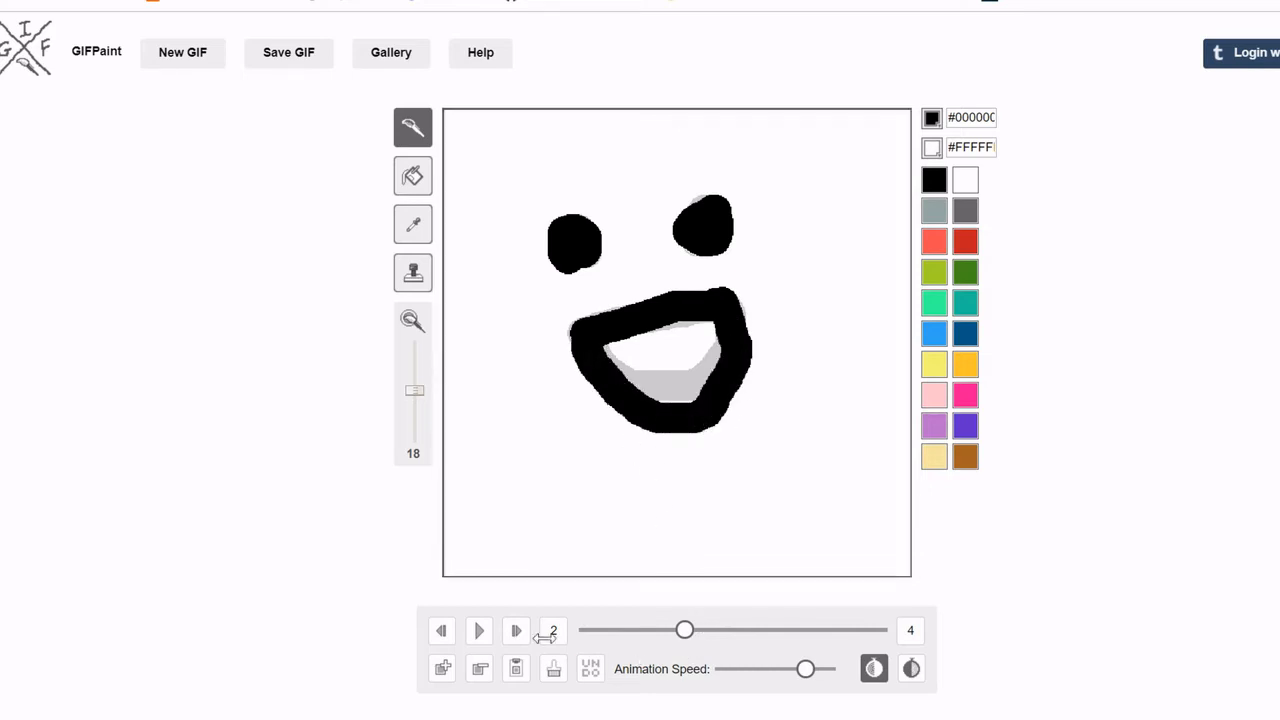
Draw the face on frame 3 over the onion skin, opening the mouth further downward than in frame 2.
left_click(516, 630)
mouse_move(571, 234)
left_mouse_down()
mouse_move(593, 240)
mouse_move(568, 262)
left_mouse_up()
mouse_move(708, 245)
left_mouse_down()
mouse_move(703, 217)
mouse_move(706, 238)
left_mouse_up()
mouse_move(592, 332)
left_mouse_down()
mouse_move(732, 302)
mouse_move(731, 420)
mouse_move(692, 450)
mouse_move(634, 427)
mouse_move(612, 338)
left_mouse_up()
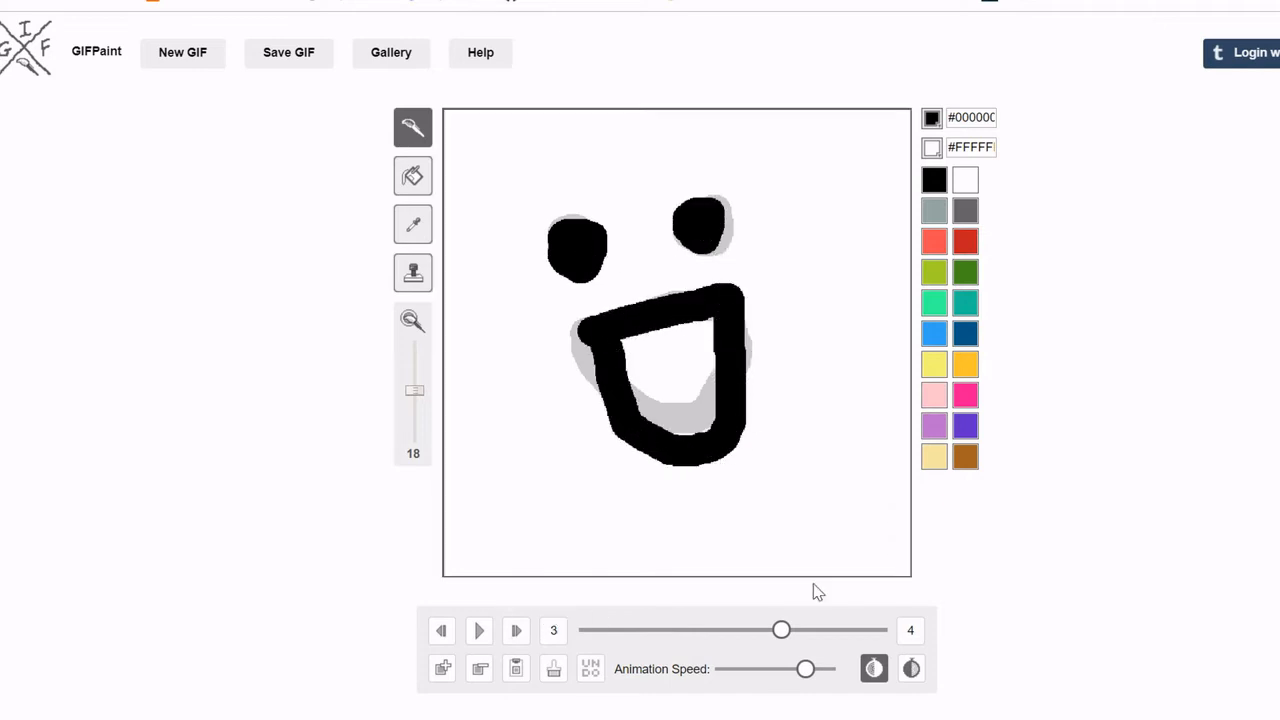
Draw the face on frame 4 over the onion skin, stretching the mouth far down toward the canvas bottom.
left_click(516, 630)
left_click_drag(562, 252, 598, 245)
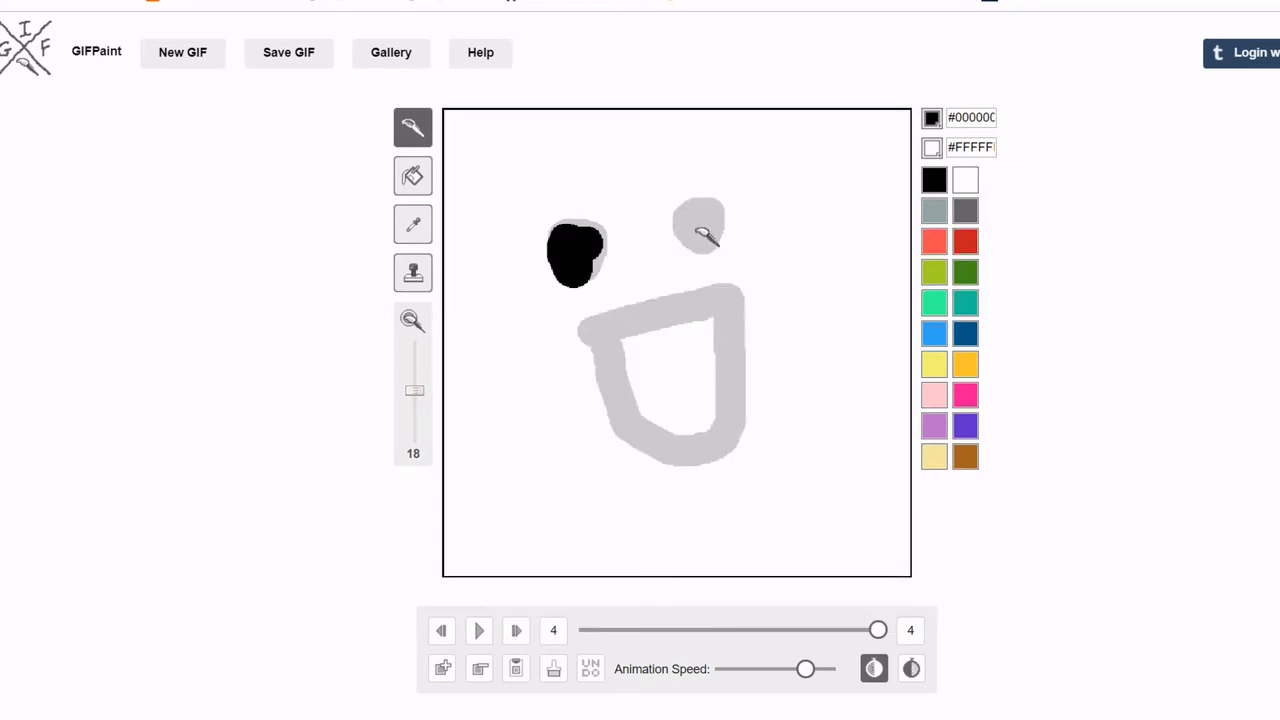
left_click_drag(698, 210, 690, 240)
mouse_move(614, 330)
left_mouse_down()
mouse_move(723, 303)
mouse_move(749, 510)
mouse_move(725, 545)
mouse_move(654, 465)
mouse_move(600, 318)
left_mouse_up()
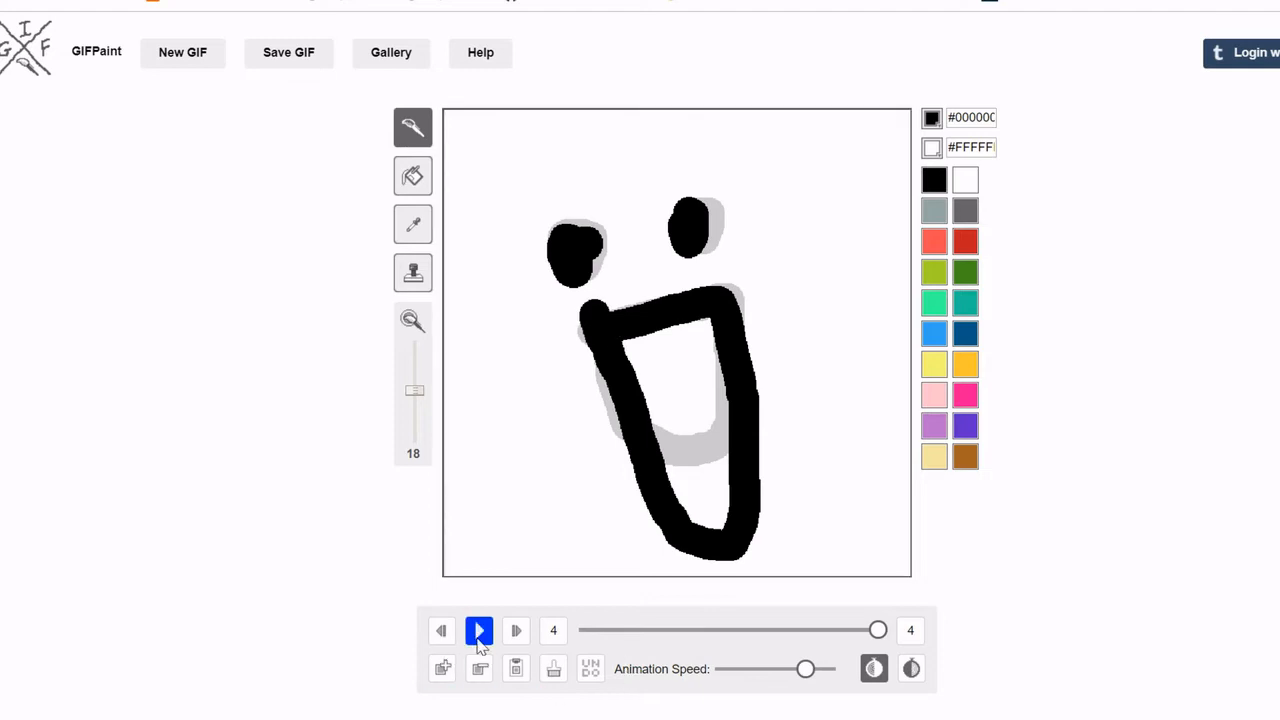
Preview the animation at a reduced speed with the previous-frame onion skin switched off, and stop playback.
left_click(479, 631)
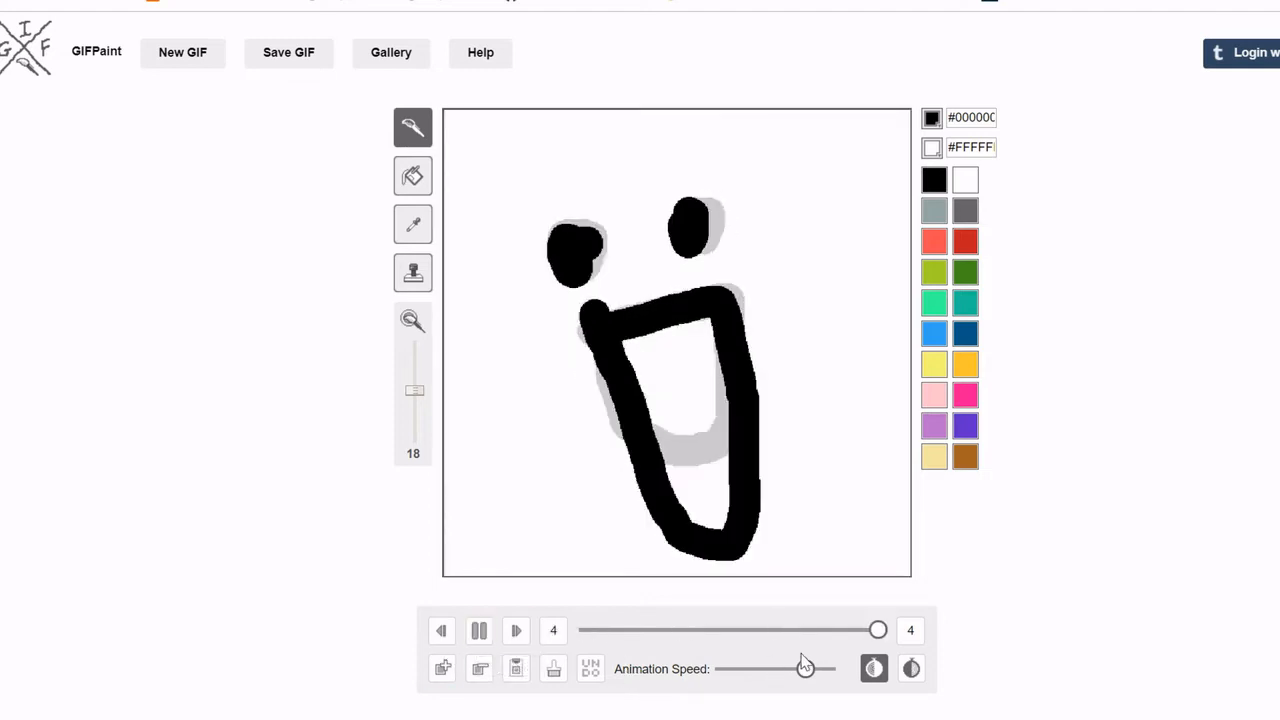
left_click_drag(813, 672, 755, 675)
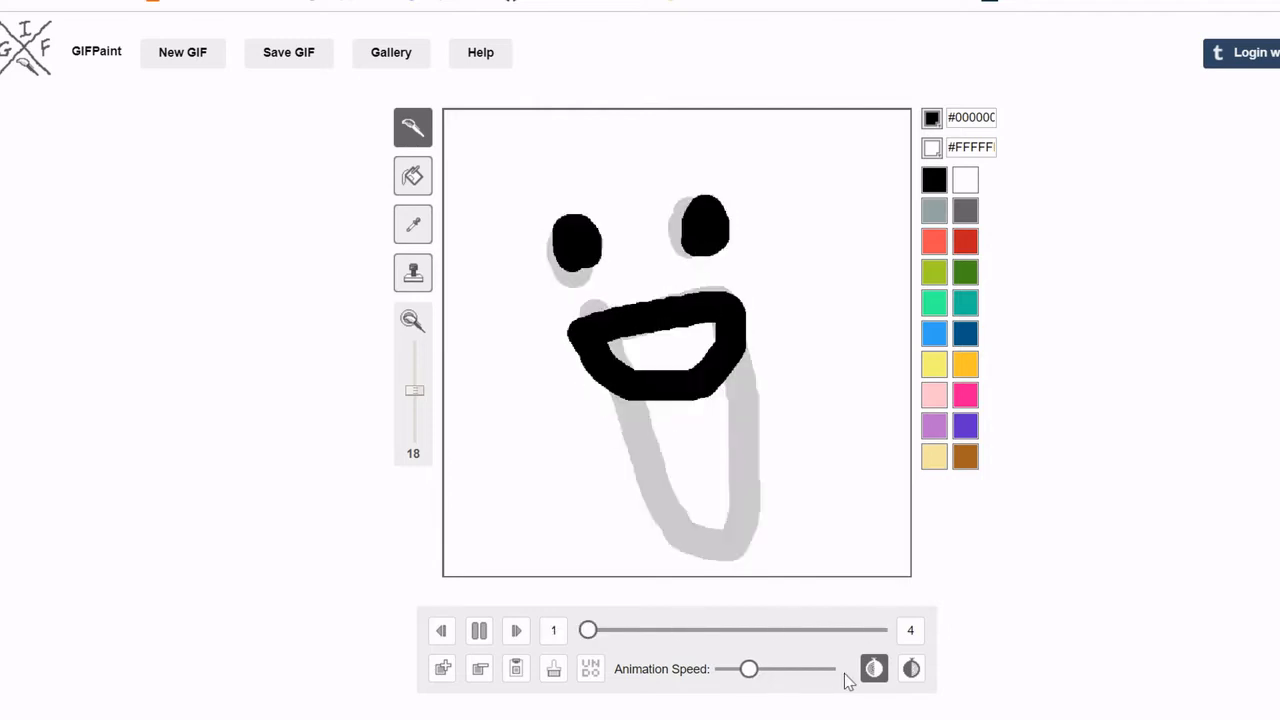
left_click(877, 674)
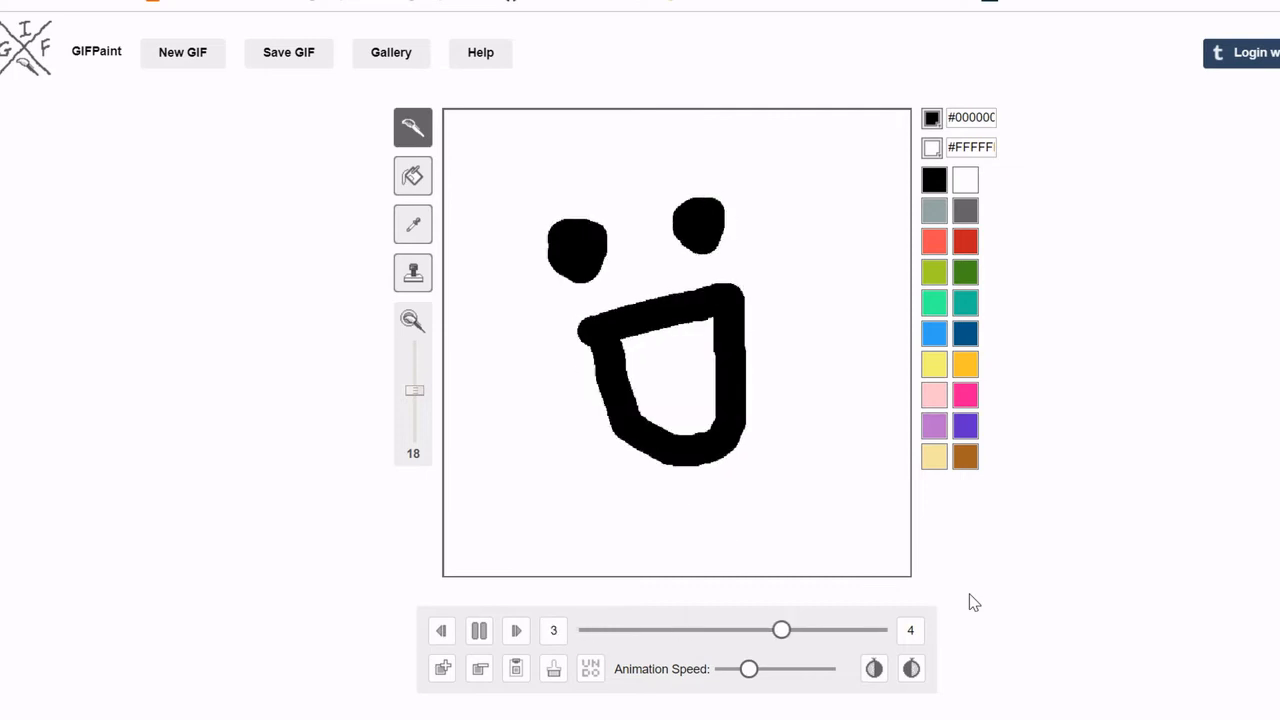
left_click(479, 630)
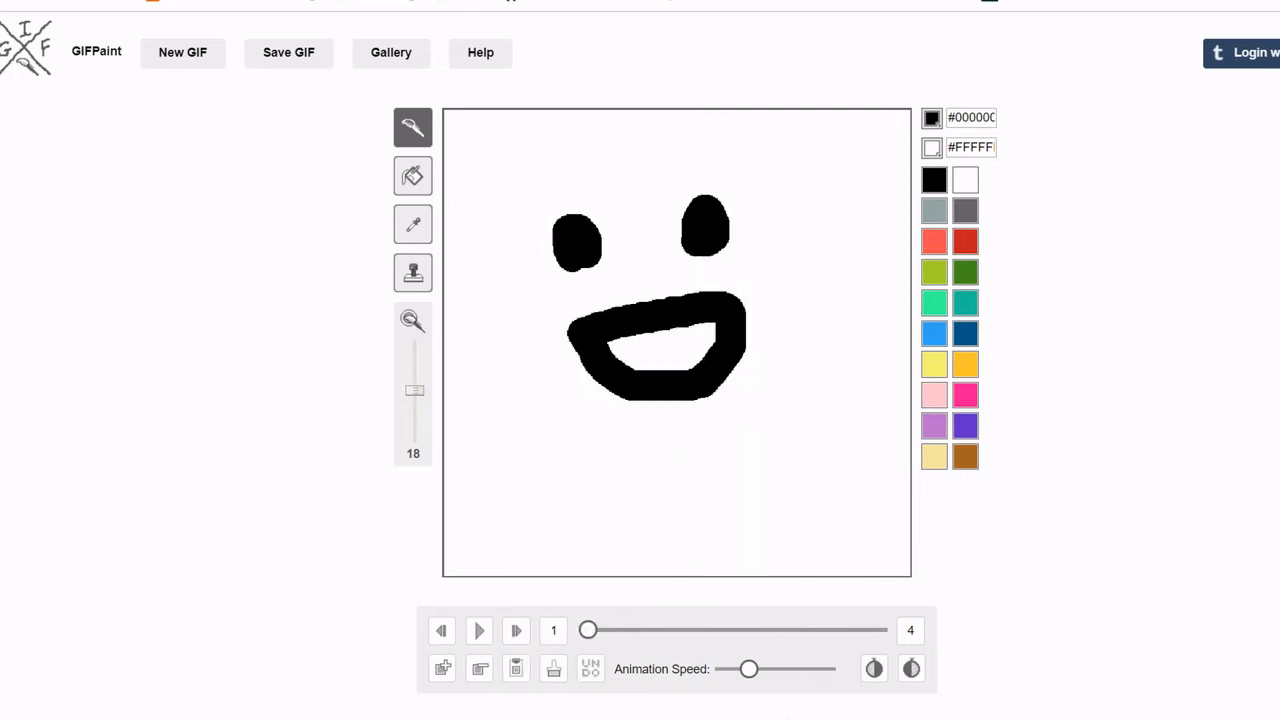
Show the next-frame onion skin, switch to the previous-frame one, and add a blank frame after frame 4.
left_click(912, 669)
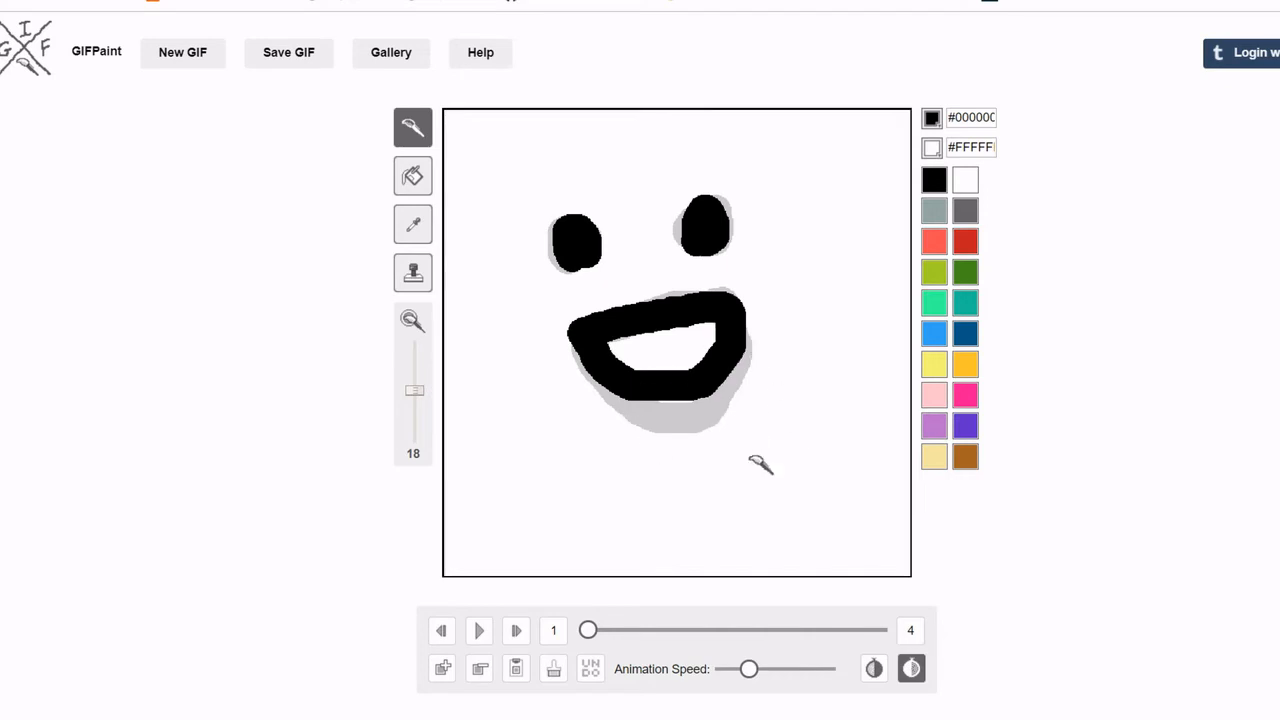
left_click(874, 669)
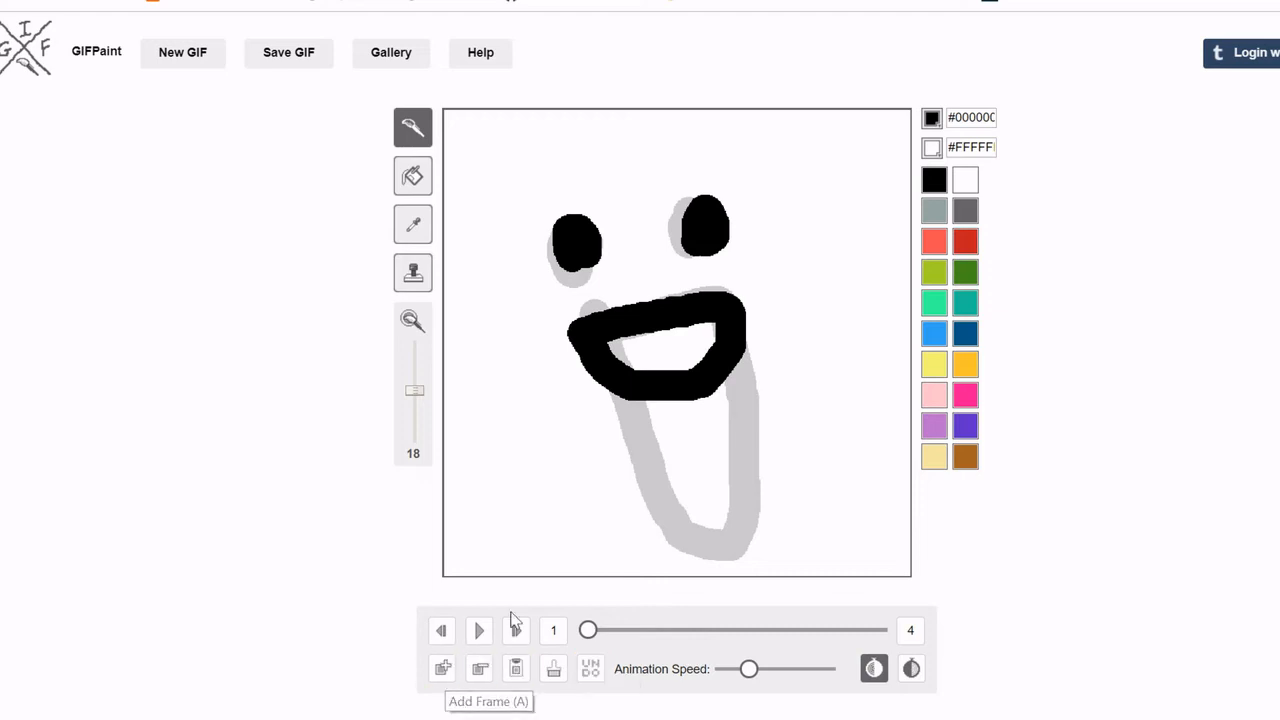
left_click_drag(590, 630, 900, 632)
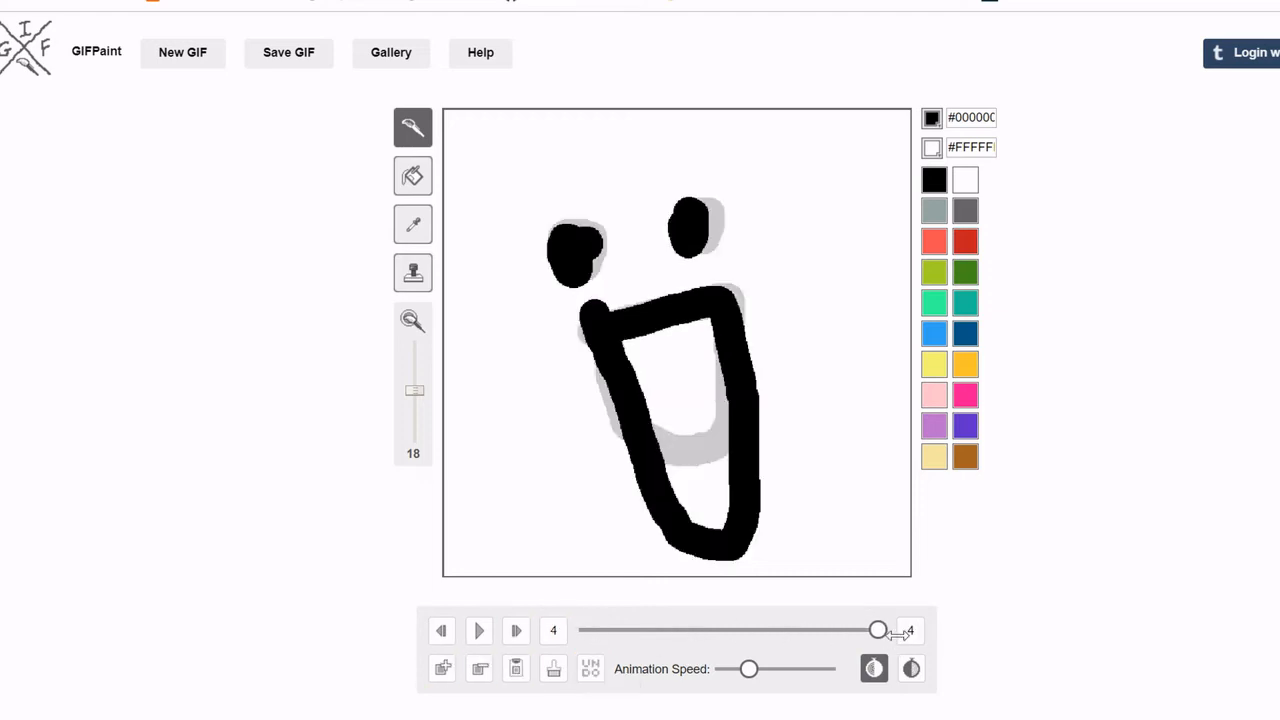
left_click(441, 669)
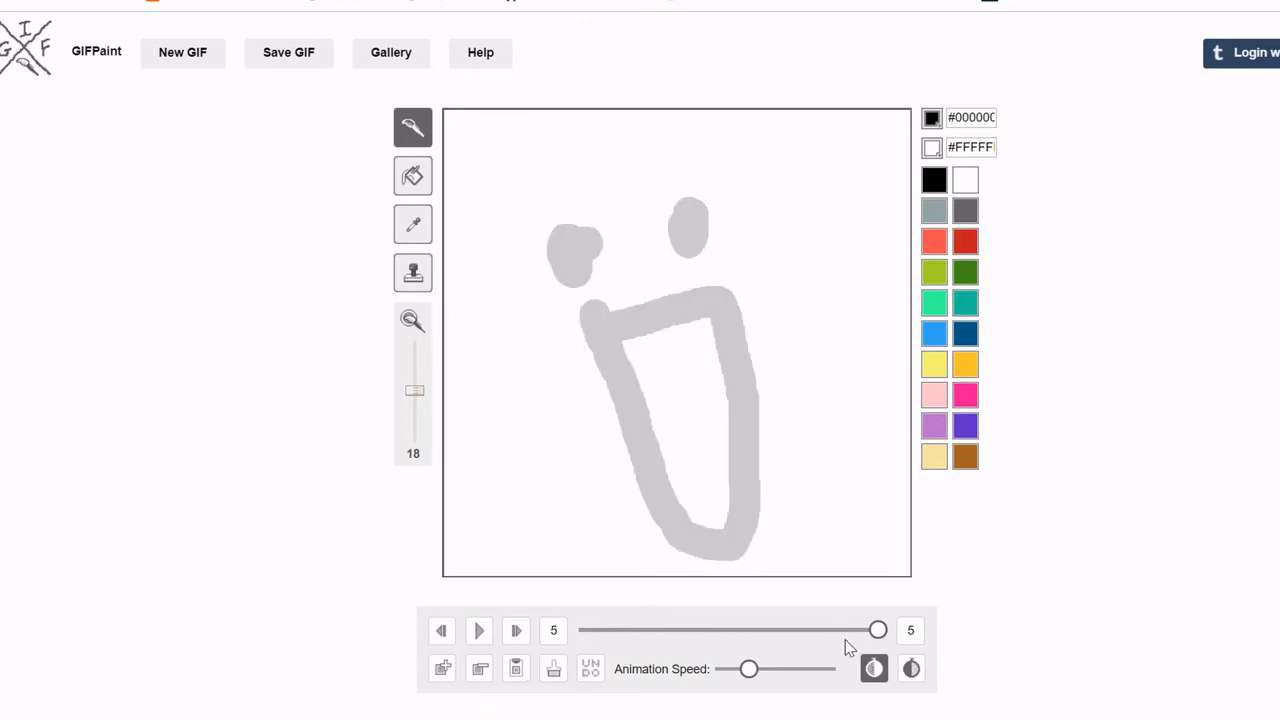
Add a blank frame after frame 5, scribble a black zigzag on it, and delete that frame.
left_click(443, 675)
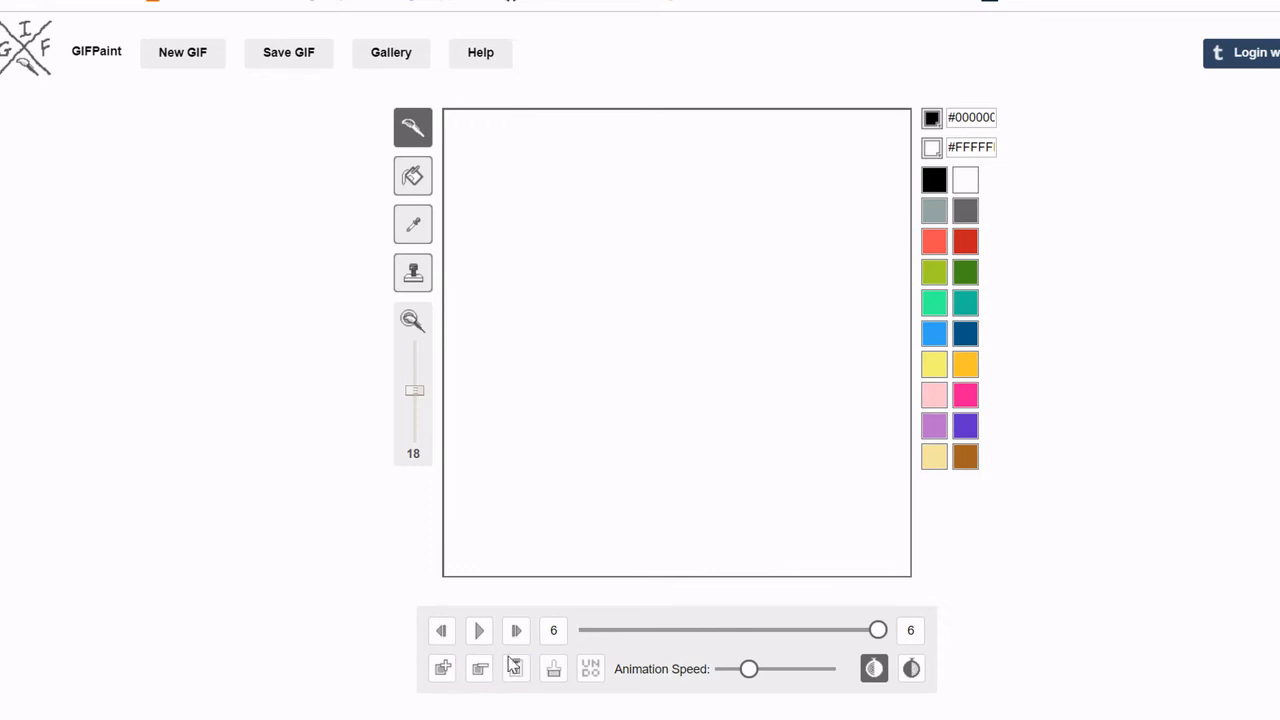
mouse_move(615, 336)
left_mouse_down()
mouse_move(705, 264)
mouse_move(741, 328)
mouse_move(672, 439)
mouse_move(661, 376)
mouse_move(612, 548)
left_mouse_up()
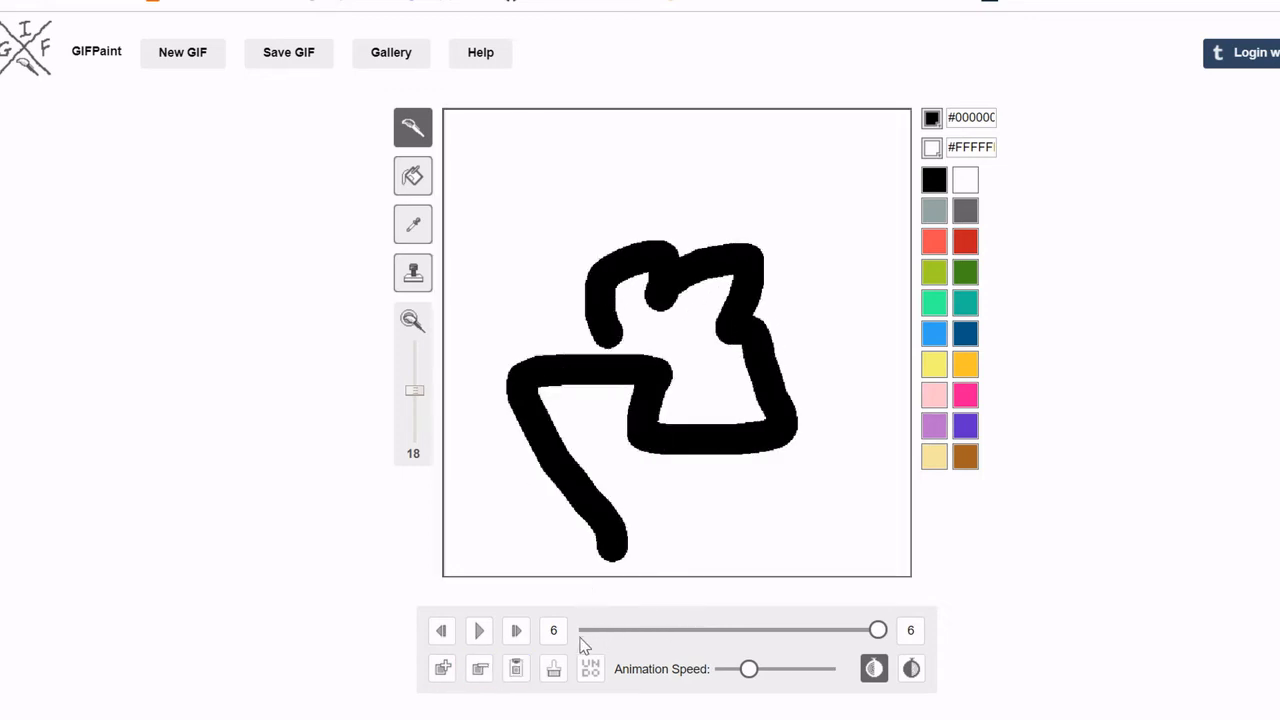
left_click(480, 669)
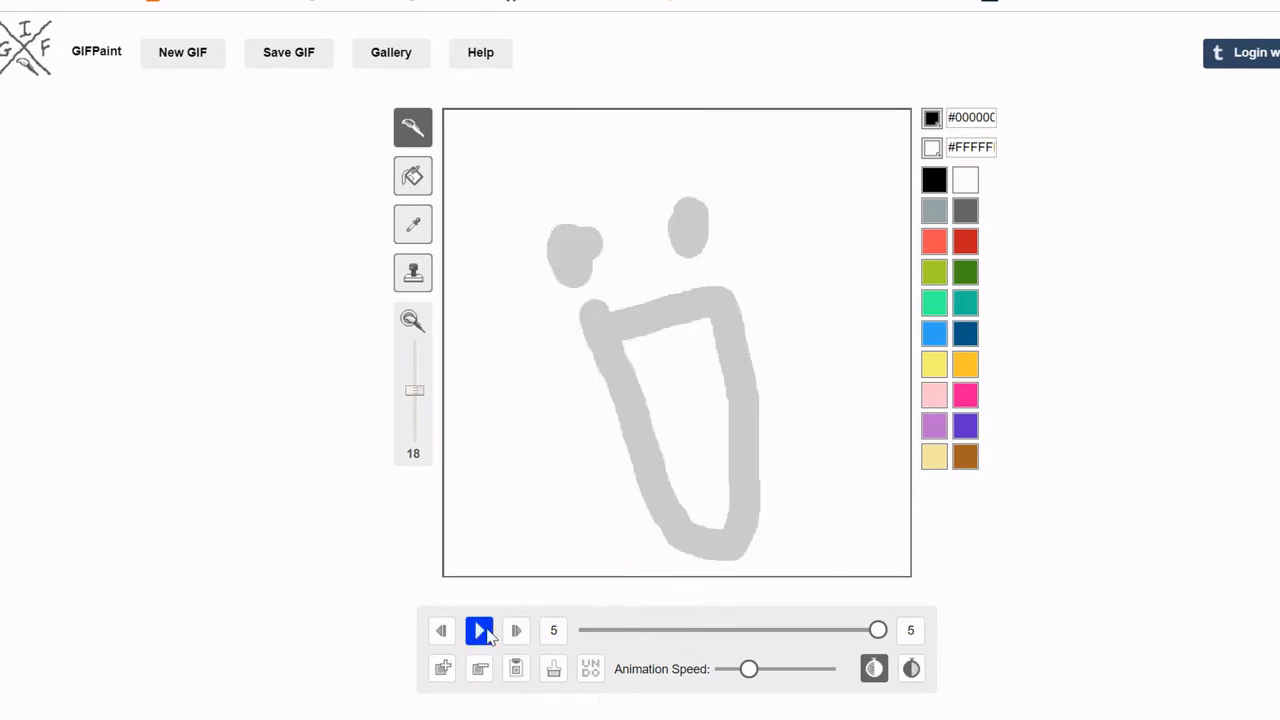
Copy the open-mouthed face from frame 4 and paste it into the blank frame 5.
left_click(444, 631)
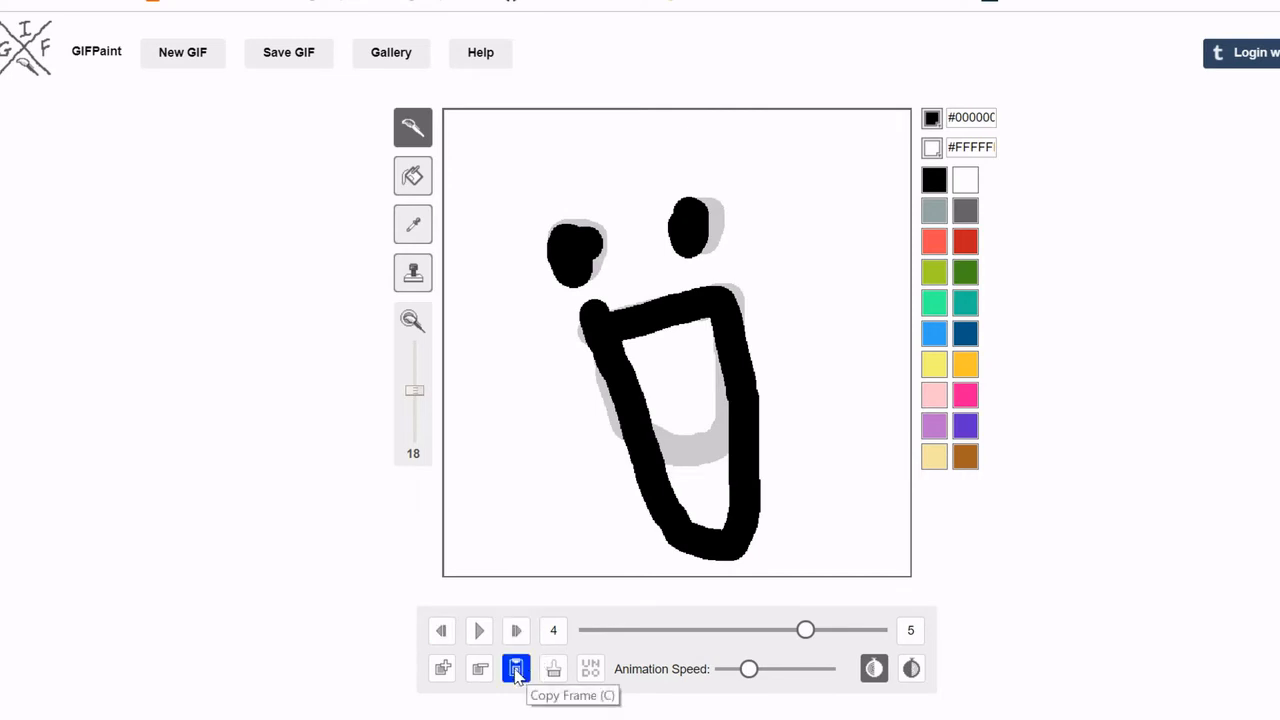
left_click(516, 631)
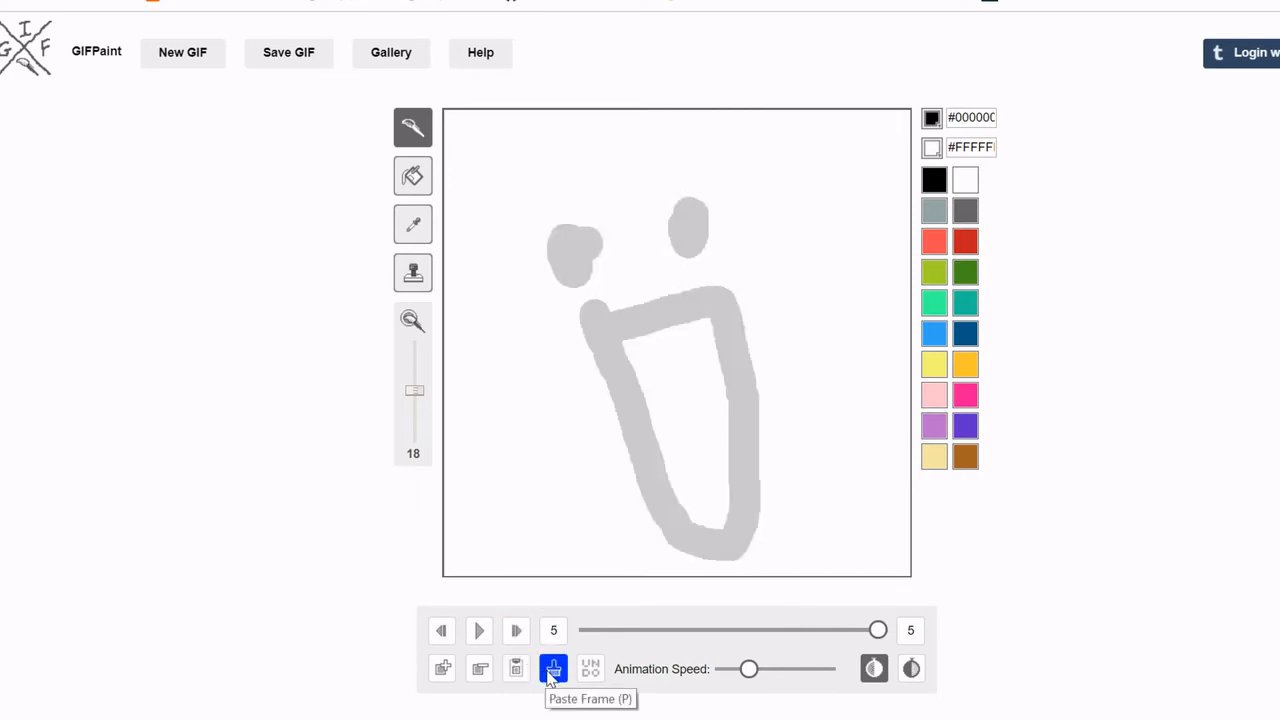
left_click(553, 669)
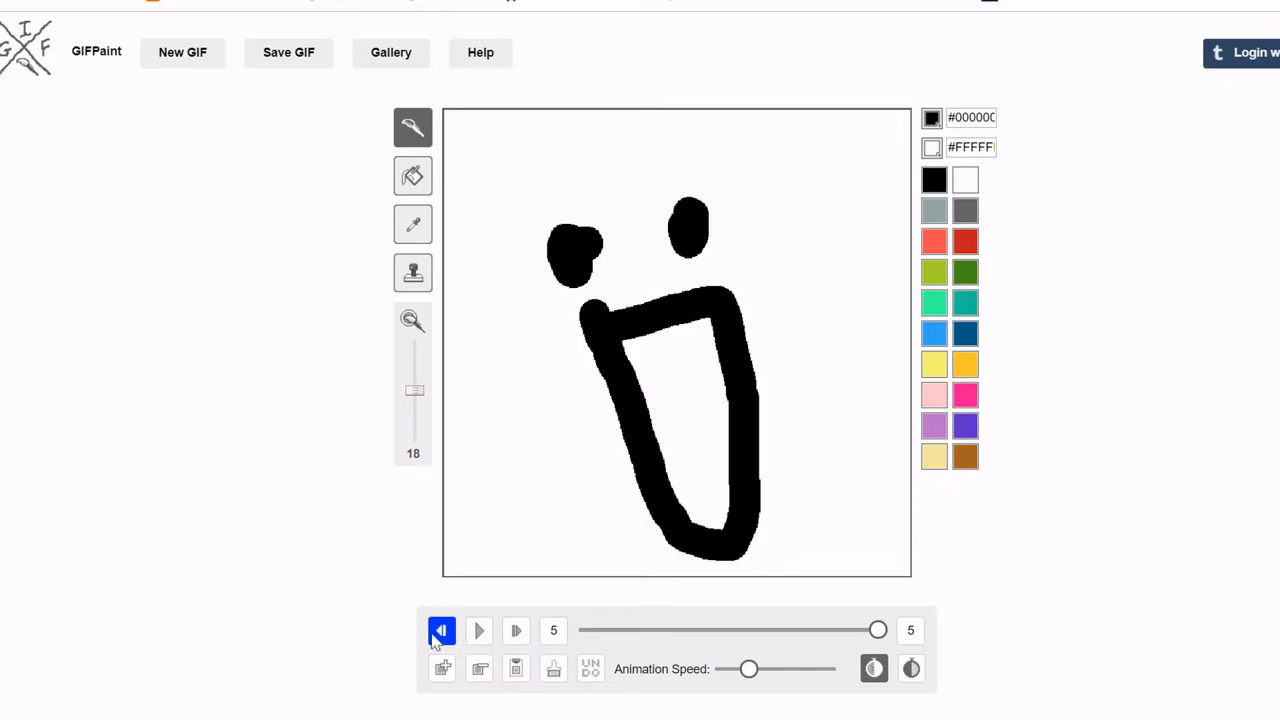
Compare frames 4 and 5 by stepping between them, and play the animation.
left_click(442, 631)
left_click(515, 632)
left_click(480, 634)
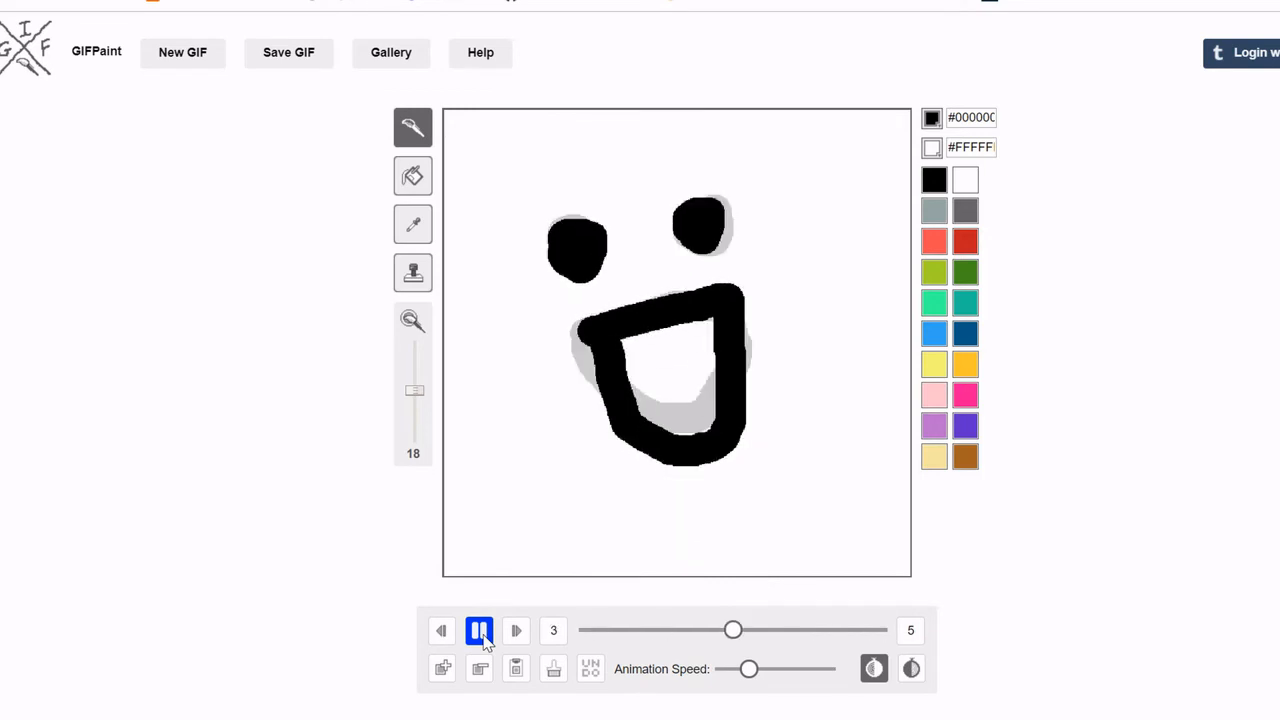
Start a new GIF, discarding the face drawings, and set the brush size to 6.
left_click(182, 52)
left_click(766, 249)
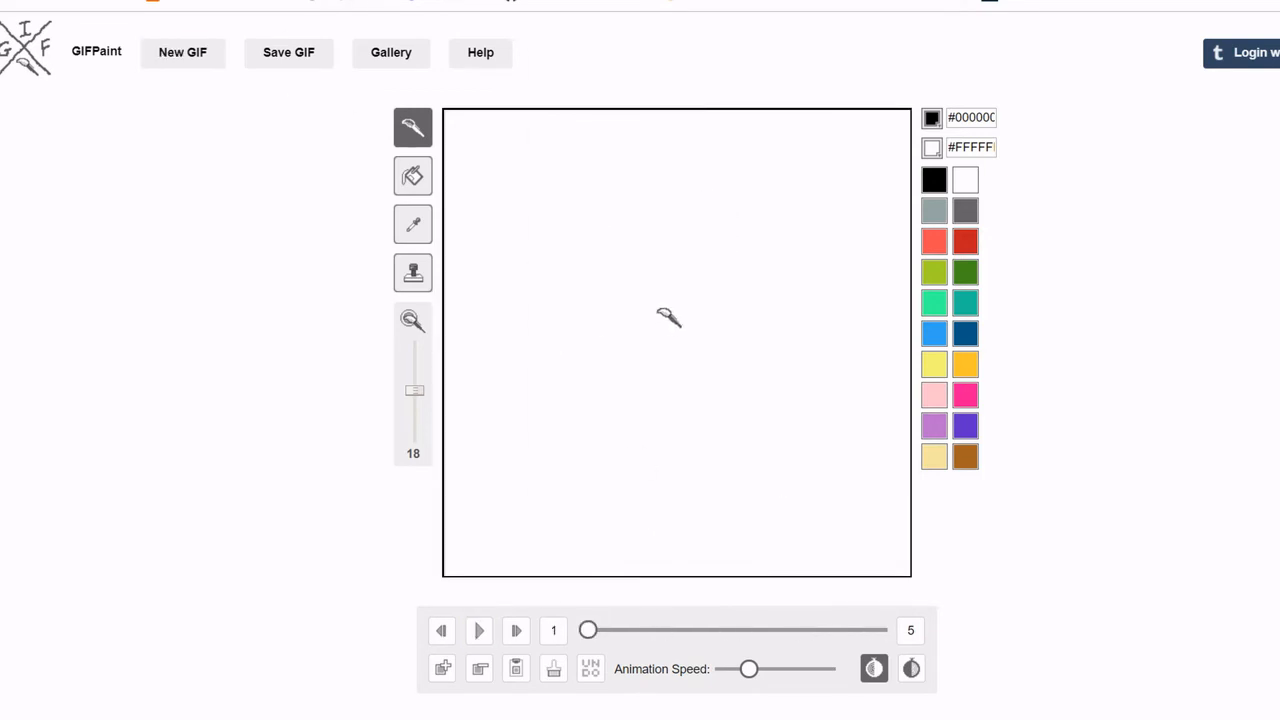
left_click_drag(414, 390, 416, 424)
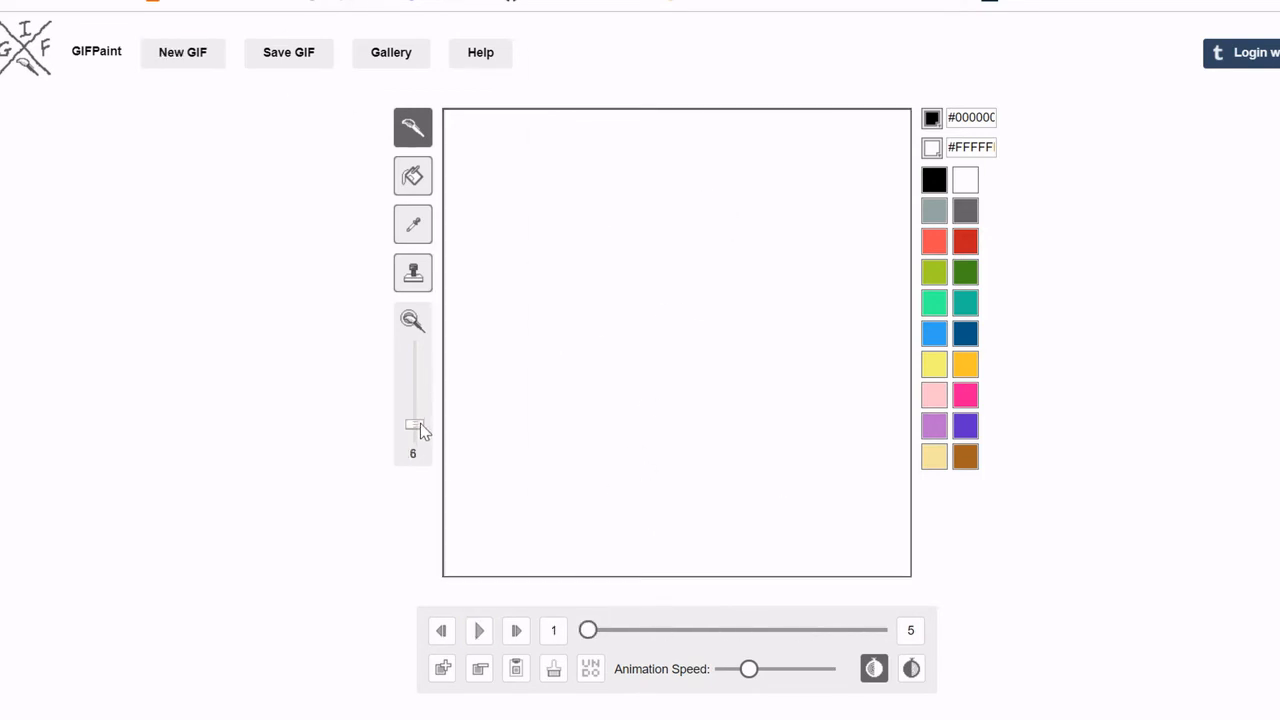
Draw a black stick figure seated on a chair on frame 1, and paint the chair's backrest and seat dark blue.
mouse_move(567, 322)
left_mouse_down()
mouse_move(567, 398)
mouse_move(667, 360)
mouse_move(668, 340)
left_mouse_up()
left_click_drag(580, 264, 583, 300)
left_click_drag(562, 403, 672, 488)
left_click_drag(628, 418, 633, 492)
left_click_drag(610, 418, 613, 488)
left_click_drag(561, 432, 557, 494)
mouse_move(556, 422)
left_mouse_down()
mouse_move(539, 336)
mouse_move(565, 371)
mouse_move(550, 345)
left_mouse_up()
left_click(964, 339)
mouse_move(572, 422)
left_mouse_down()
mouse_move(612, 421)
mouse_move(590, 425)
left_mouse_up()
Draw a small box at the figure's hands and a monitor with a curved stand facing the figure, in black.
left_click(933, 181)
mouse_move(700, 334)
left_mouse_down()
mouse_move(656, 371)
mouse_move(700, 326)
left_mouse_up()
mouse_move(760, 376)
left_mouse_down()
mouse_move(759, 263)
mouse_move(760, 376)
left_mouse_up()
mouse_move(790, 303)
left_mouse_down()
mouse_move(797, 389)
mouse_move(795, 376)
left_mouse_up()
Fill the monitor screen with blue #31a3f3 and draw a black desk line below it.
left_click(933, 333)
left_click(737, 264)
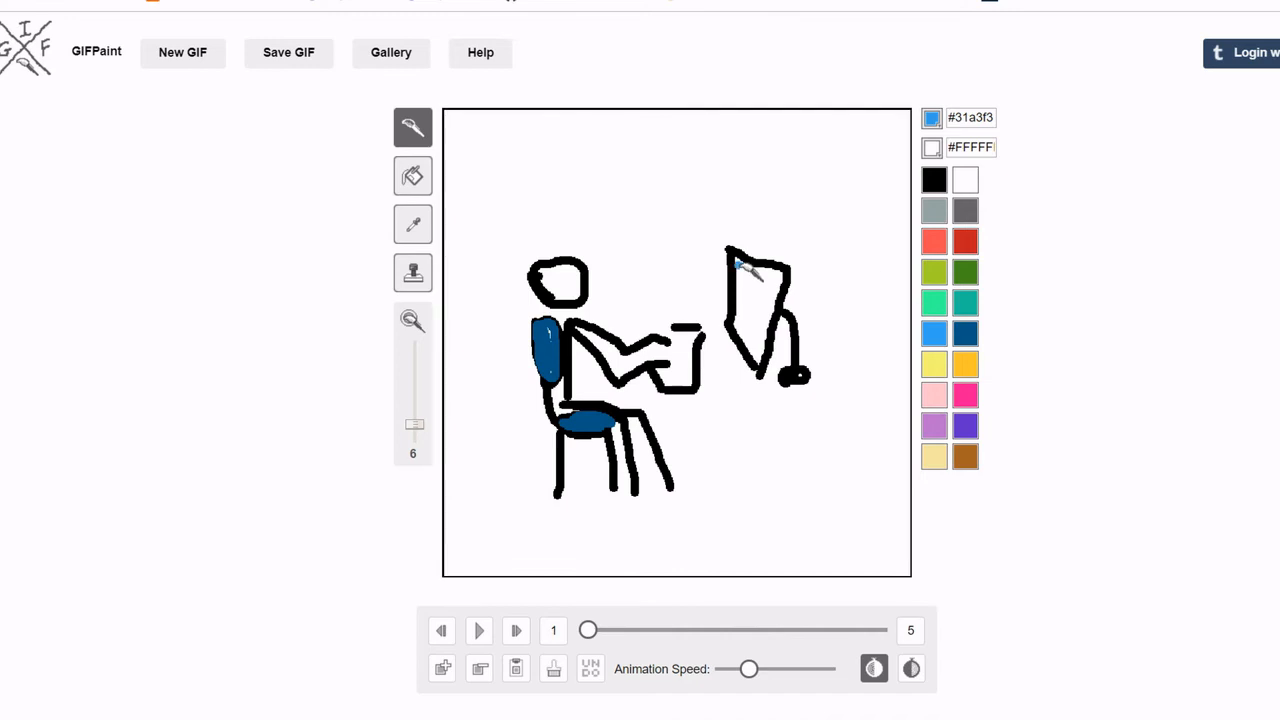
left_click(413, 176)
left_click(757, 300)
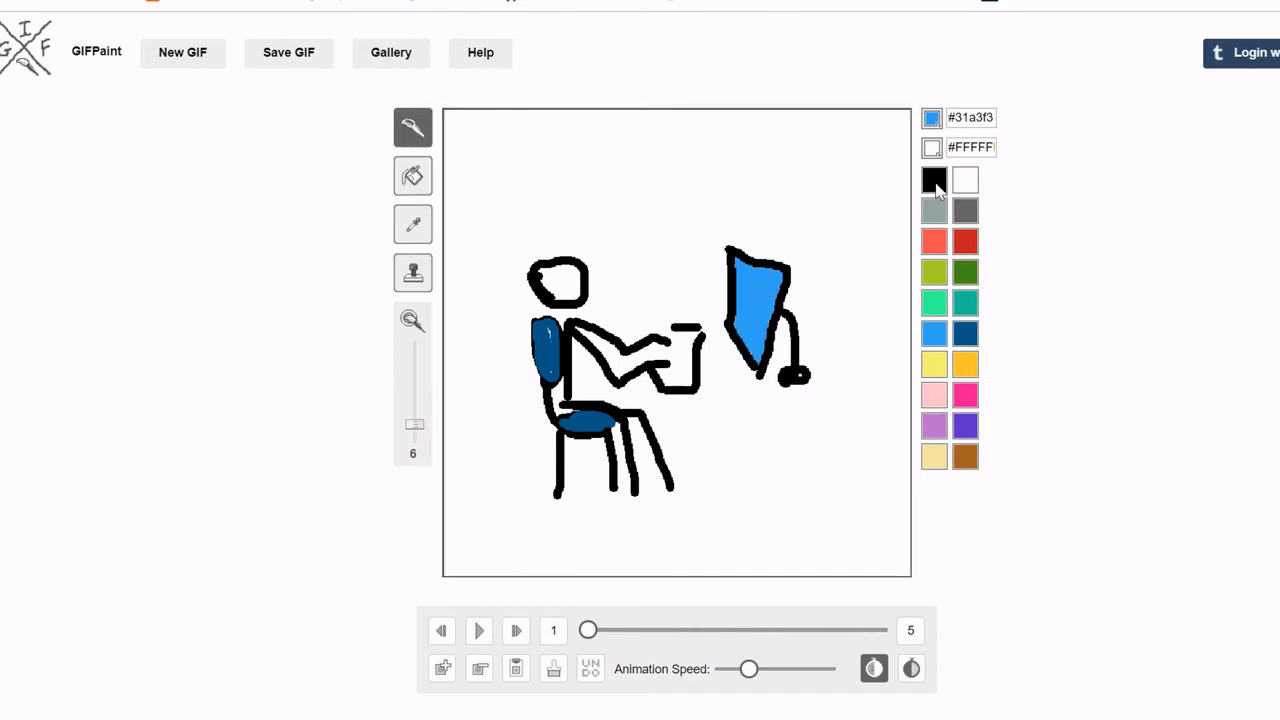
left_click(933, 180)
left_click_drag(640, 402, 864, 412)
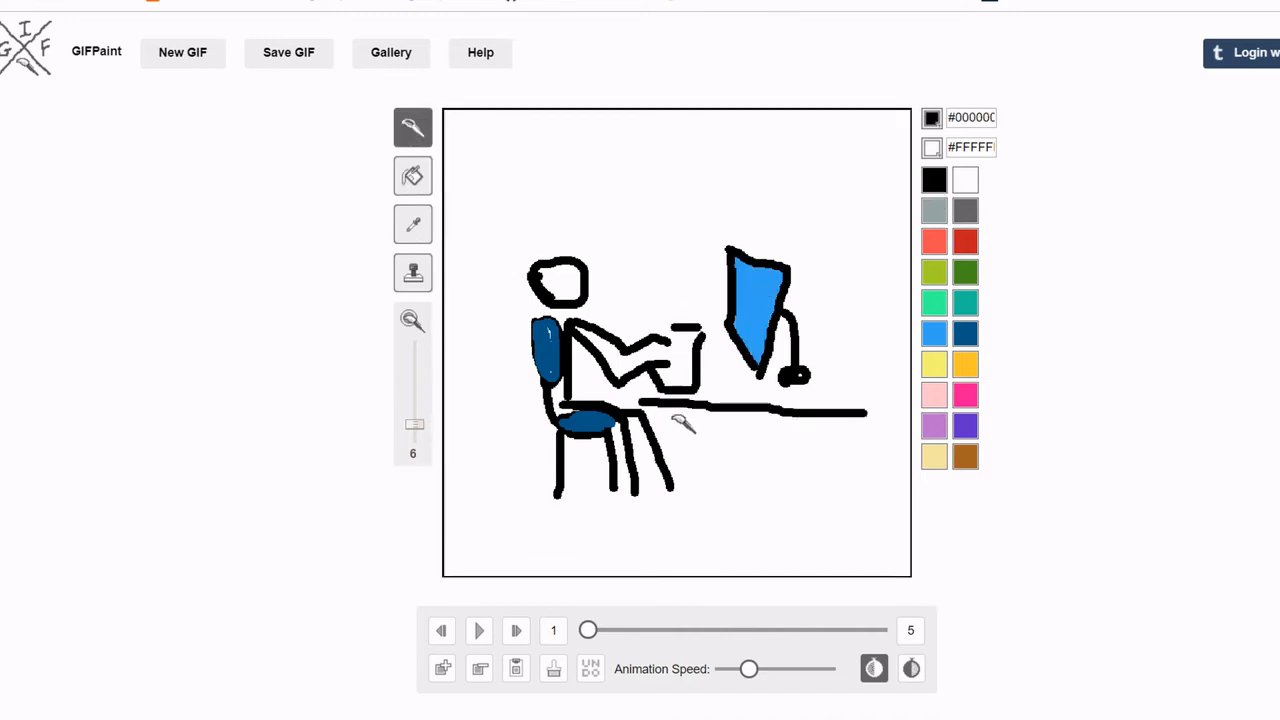
Duplicate the frame 1 drawing onto frames 2 and 3, painting out the hands in white and redrawing them in different poses.
left_click(516, 630)
left_click(965, 180)
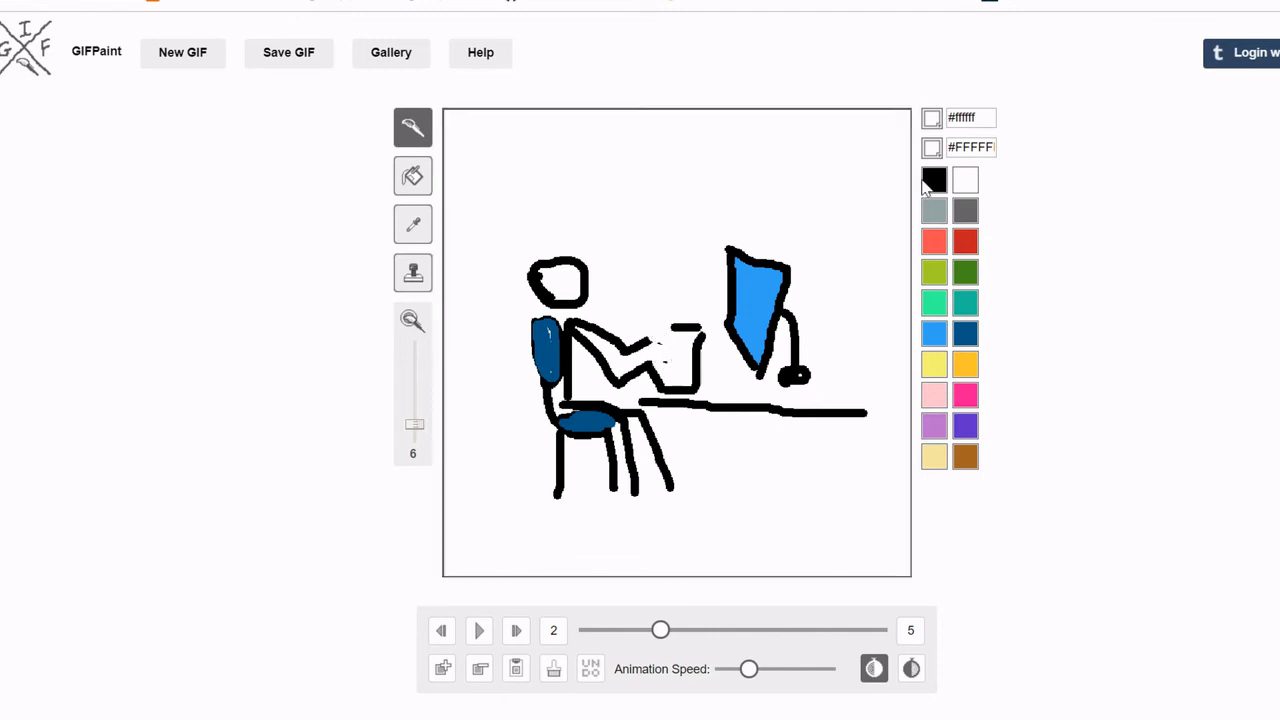
left_click(933, 180)
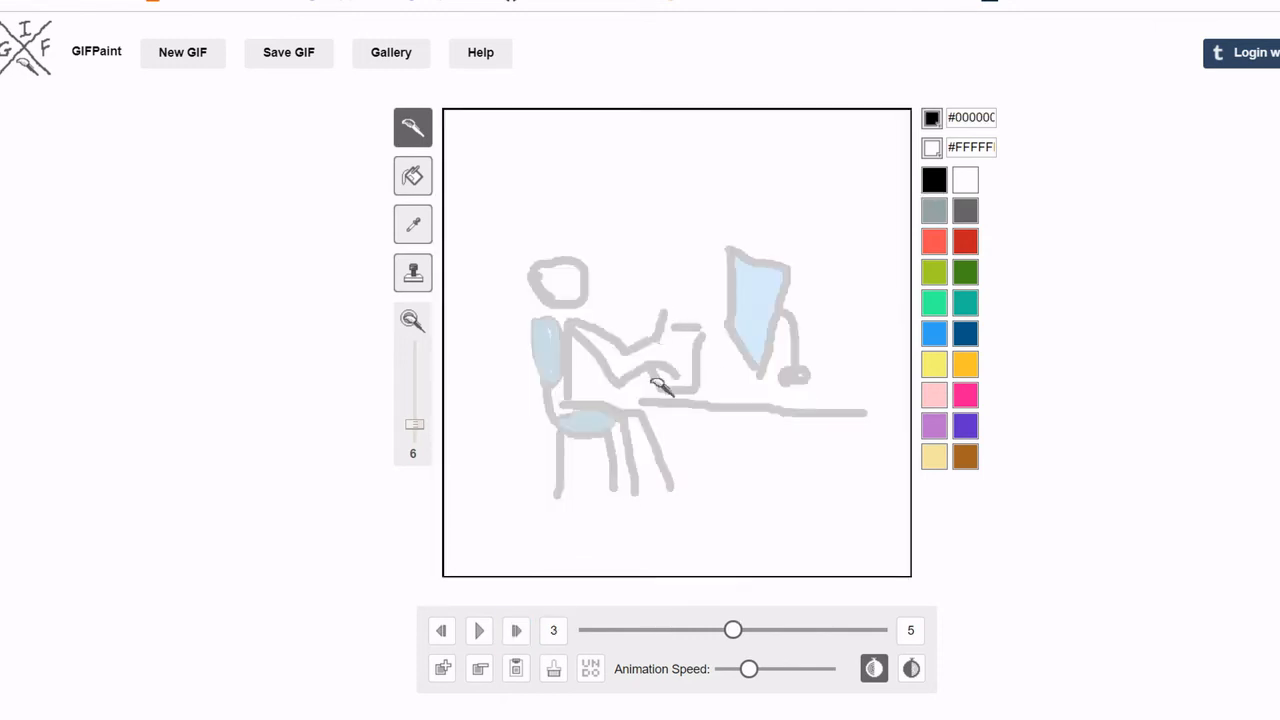
left_click(553, 668)
left_click(940, 178)
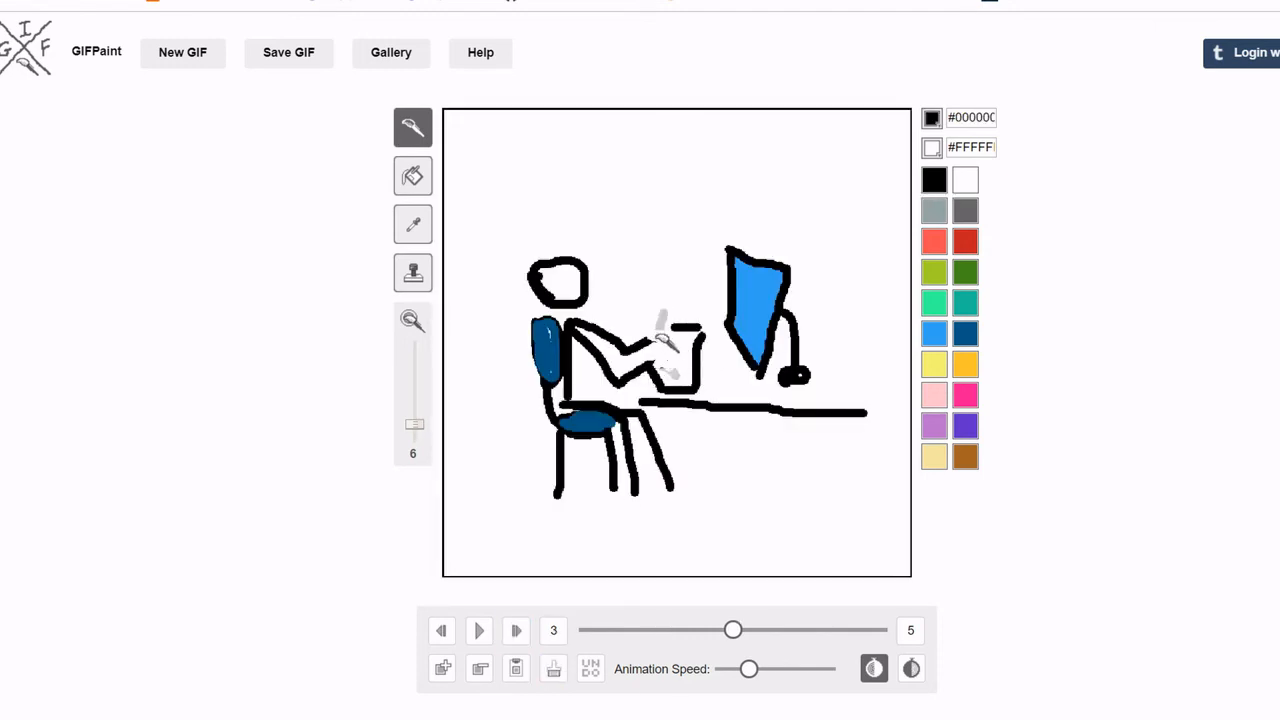
Paste the drawing into frames 4 and 5, redrawing the hands on frame 4 so they curve downward.
left_click(516, 631)
left_click(553, 668)
left_click(965, 180)
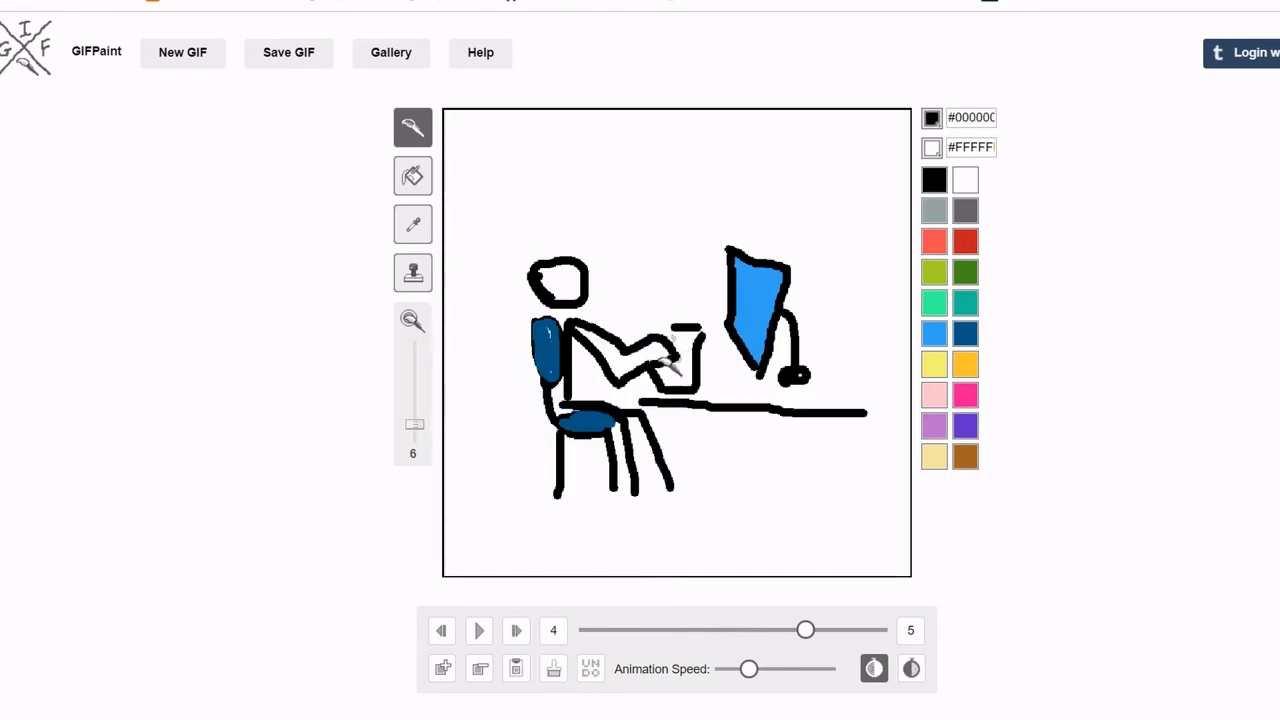
left_click(516, 631)
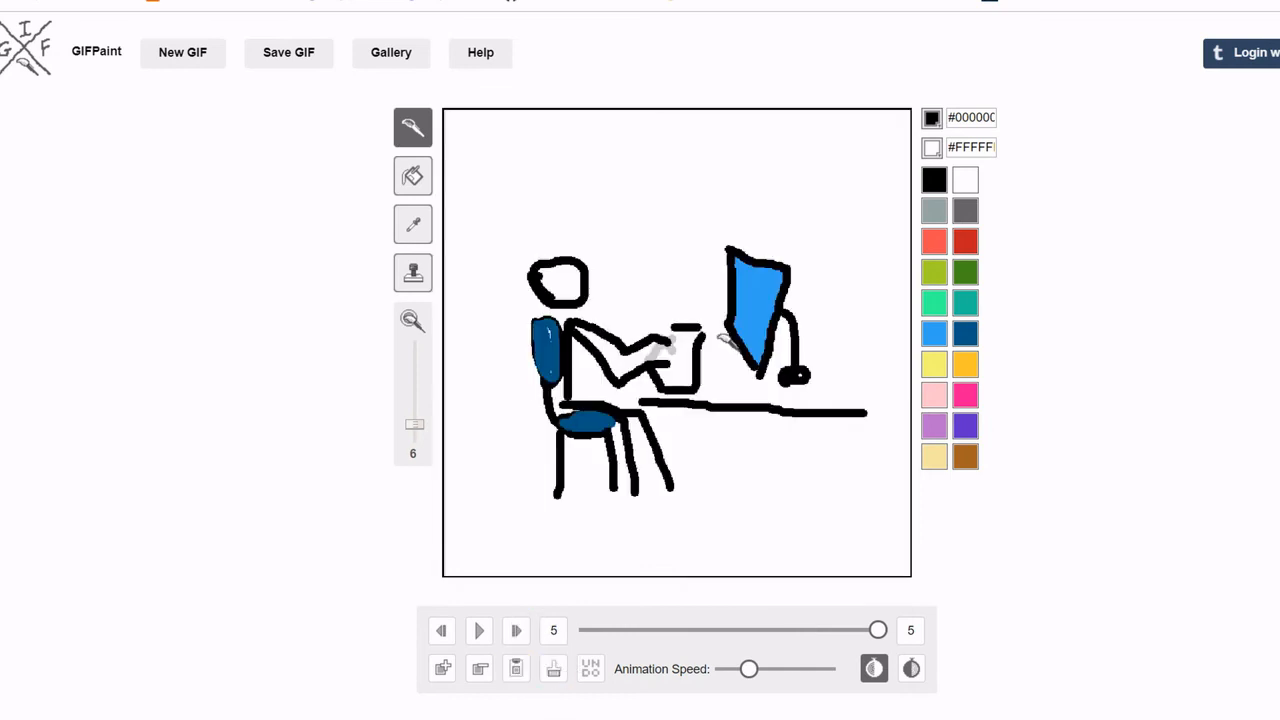
Add frame 6 with the pasted drawing and its hands redrawn with one raised, and preview the animation.
left_click(443, 668)
left_click(553, 668)
left_click(965, 180)
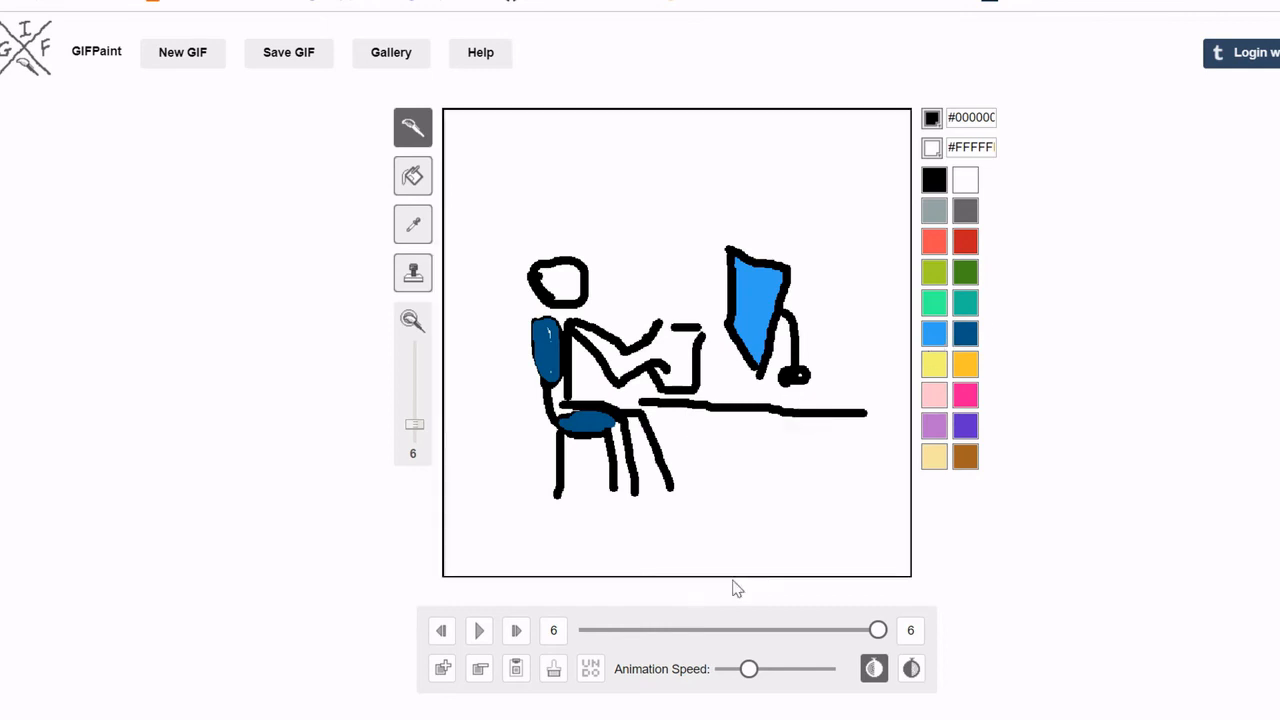
left_click(479, 634)
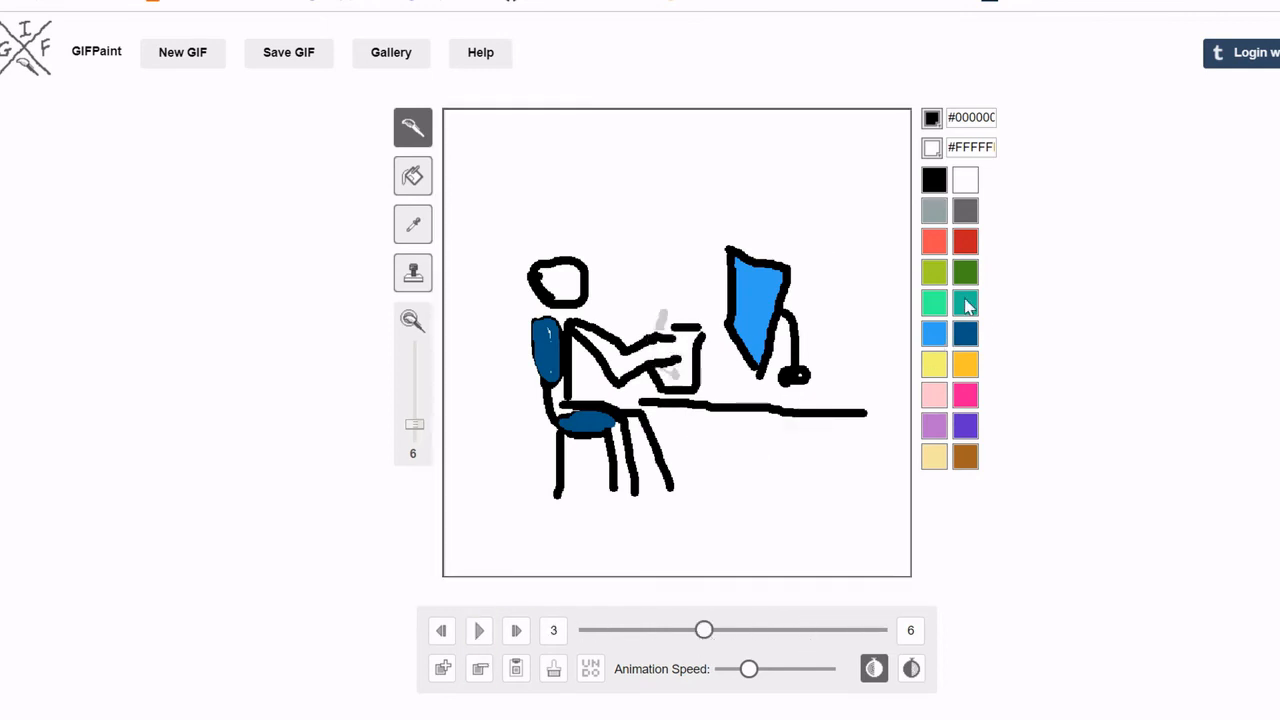
Fill the monitor screen with pink #ff1493 on frame 2 and light purple #bb71cc on frame 3.
left_click(965, 394)
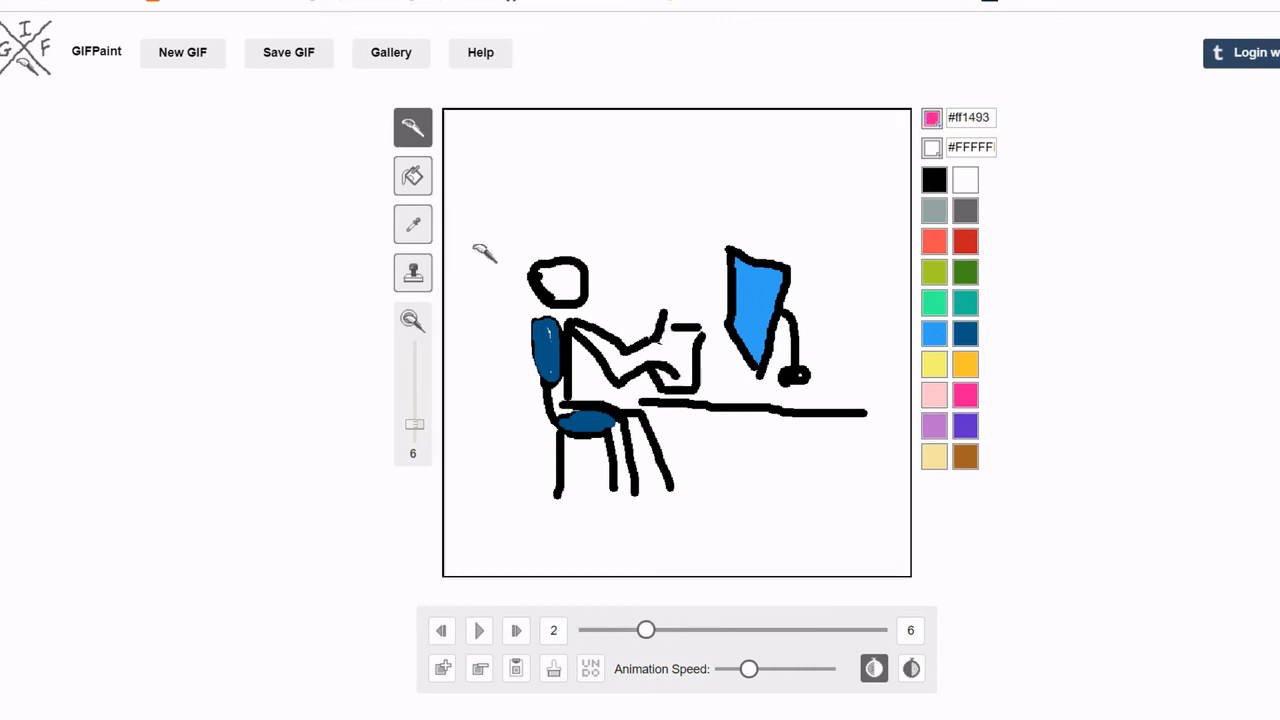
left_click(413, 176)
left_click(757, 310)
left_click(516, 631)
left_click(936, 428)
left_click(757, 310)
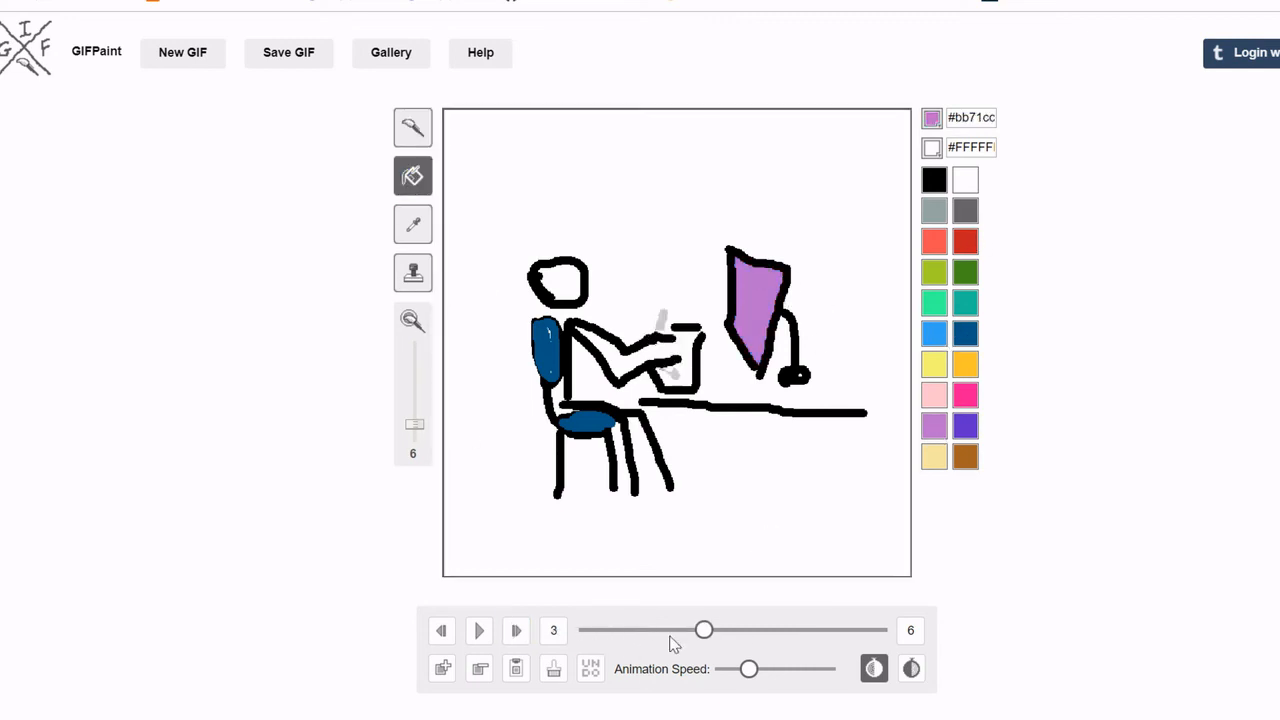
Fill the monitor screen with violet on frame 4 and red #c42020 on frame 5.
left_click(516, 631)
left_click(965, 427)
left_click(757, 312)
left_click(516, 631)
left_click(965, 242)
left_click(757, 318)
Fill the monitor screen with light purple on frame 6 and play the animation.
left_click(516, 631)
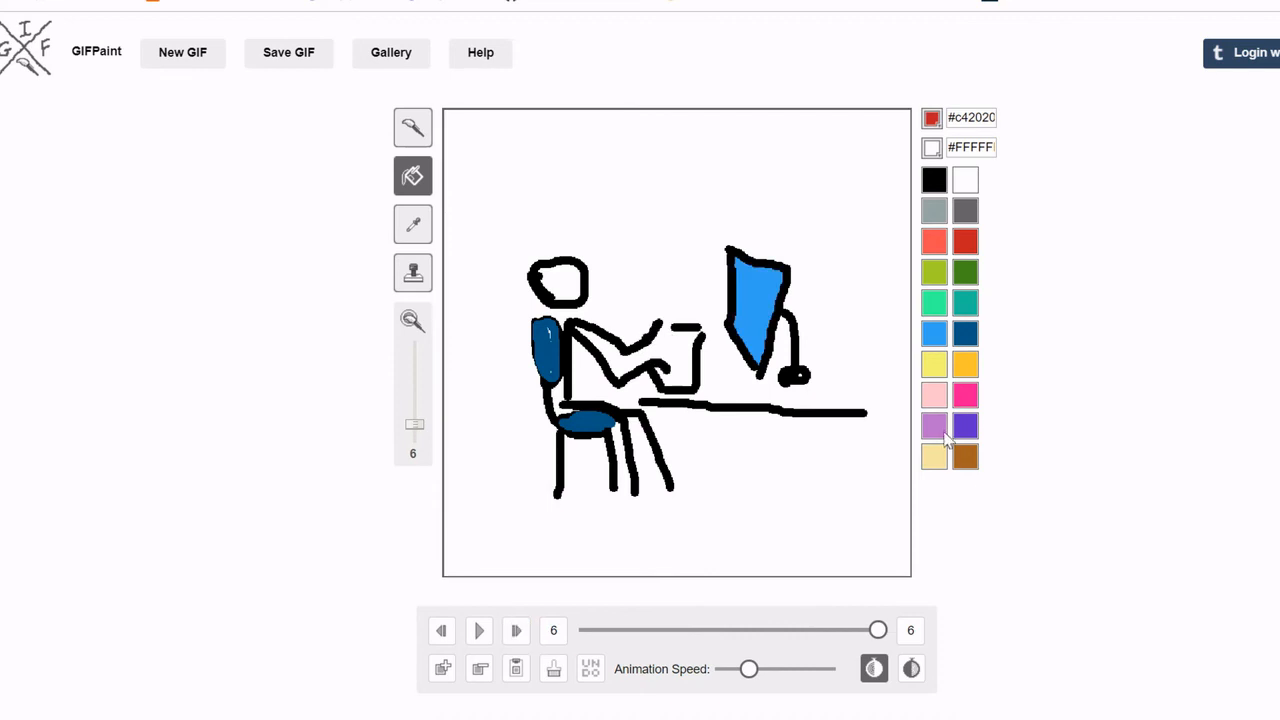
left_click(942, 430)
left_click(757, 312)
left_click(479, 631)
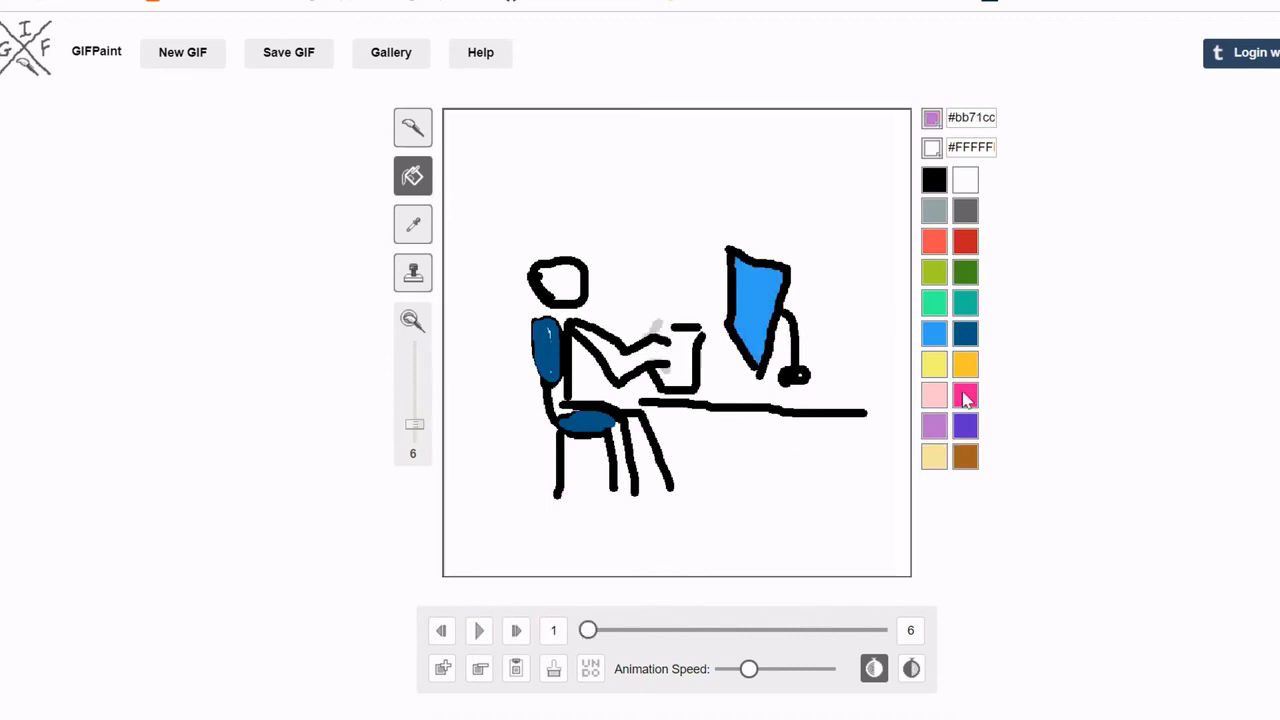
left_click(478, 638)
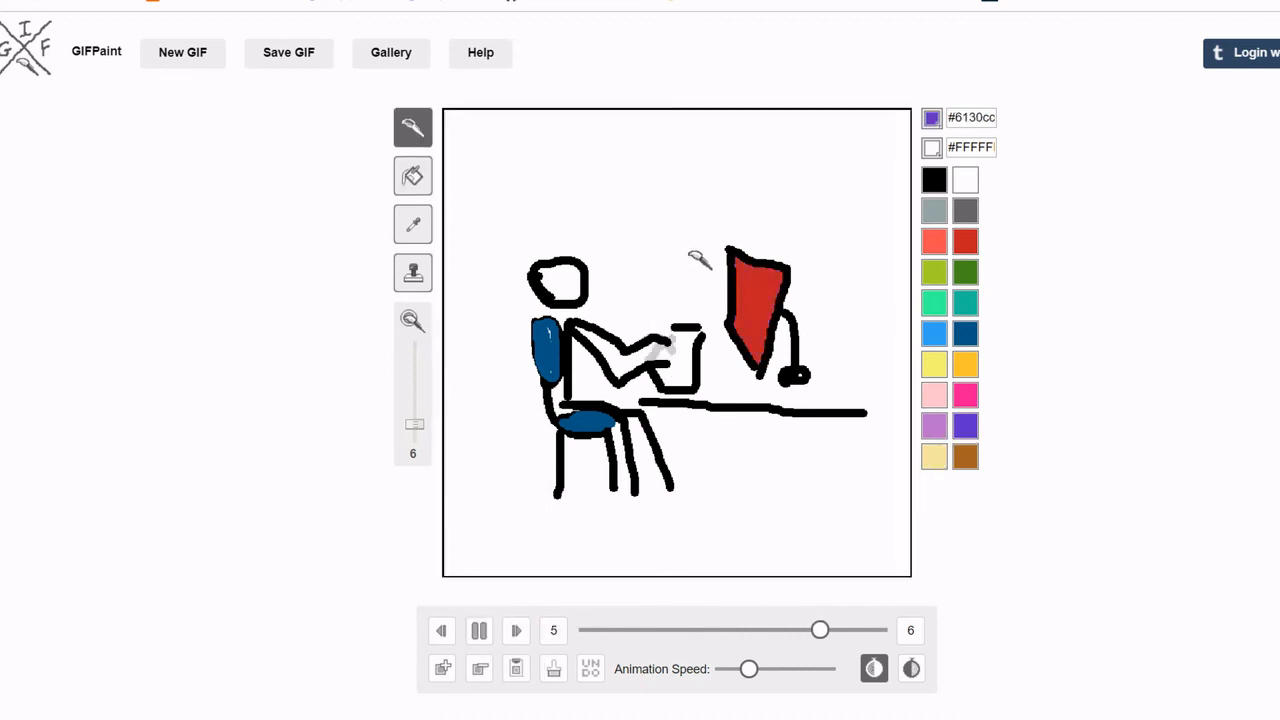
Paint violet and dark green rays outward around the figure and monitor while the animation plays.
left_click_drag(632, 395, 445, 475)
left_click_drag(685, 425, 592, 574)
left_click_drag(744, 434, 810, 576)
Add coral #f45151 rays and a violet #6130cc ray spreading outward to the canvas edges during playback.
left_click(934, 241)
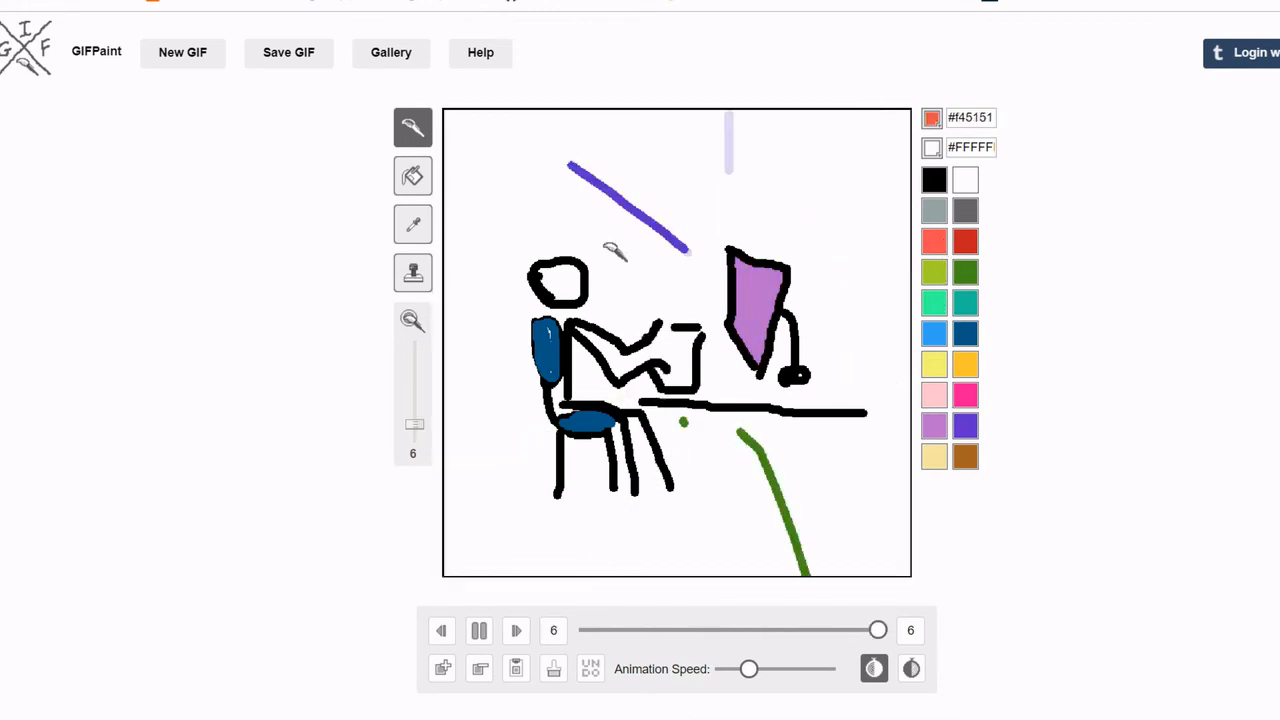
left_click_drag(660, 287, 444, 194)
left_click_drag(612, 339, 444, 386)
left_click_drag(813, 218, 872, 111)
left_click_drag(832, 307, 911, 313)
left_click_drag(608, 469, 516, 576)
left_click_drag(680, 514, 658, 572)
left_click_drag(740, 466, 814, 576)
left_click(966, 427)
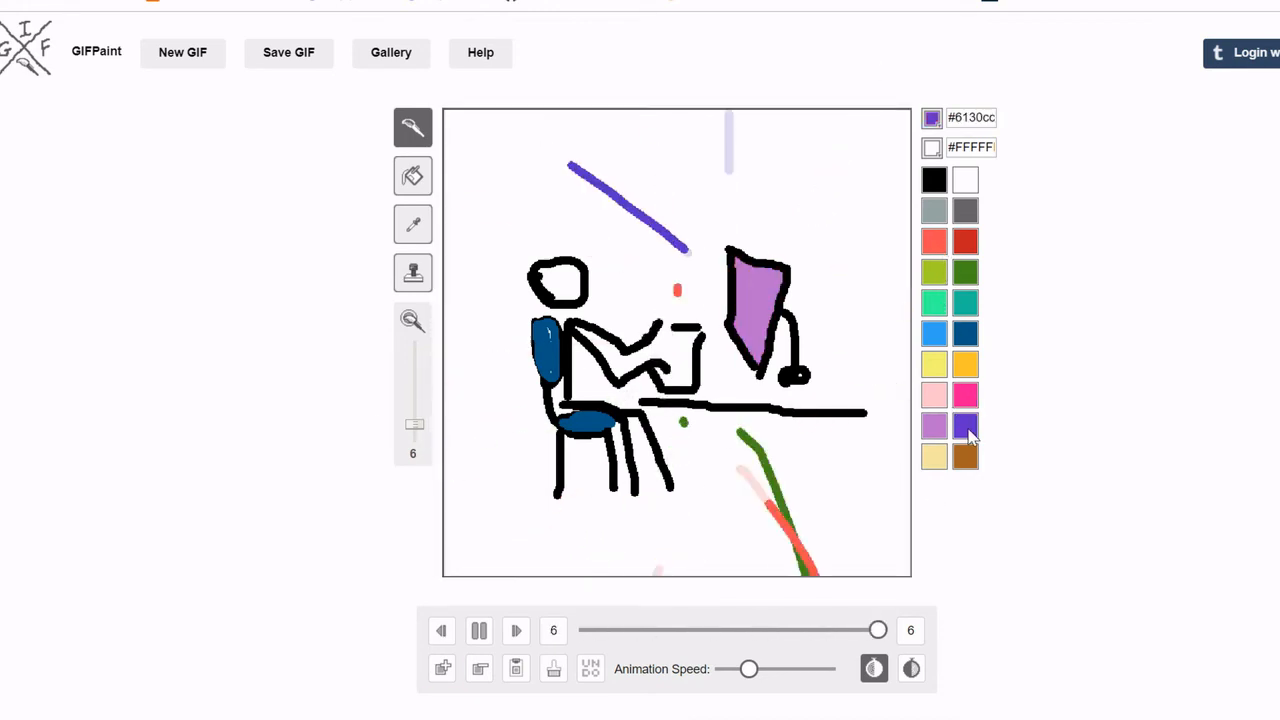
left_click_drag(796, 314, 908, 314)
Paint teal rays outward from the monitor and figure in all directions during playback.
left_click(966, 303)
left_click_drag(693, 303, 444, 332)
left_click_drag(686, 226, 623, 123)
left_click_drag(746, 258, 737, 110)
left_click_drag(733, 362, 657, 556)
left_click_drag(823, 396, 912, 574)
left_click_drag(545, 405, 445, 464)
left_click_drag(751, 431, 822, 522)
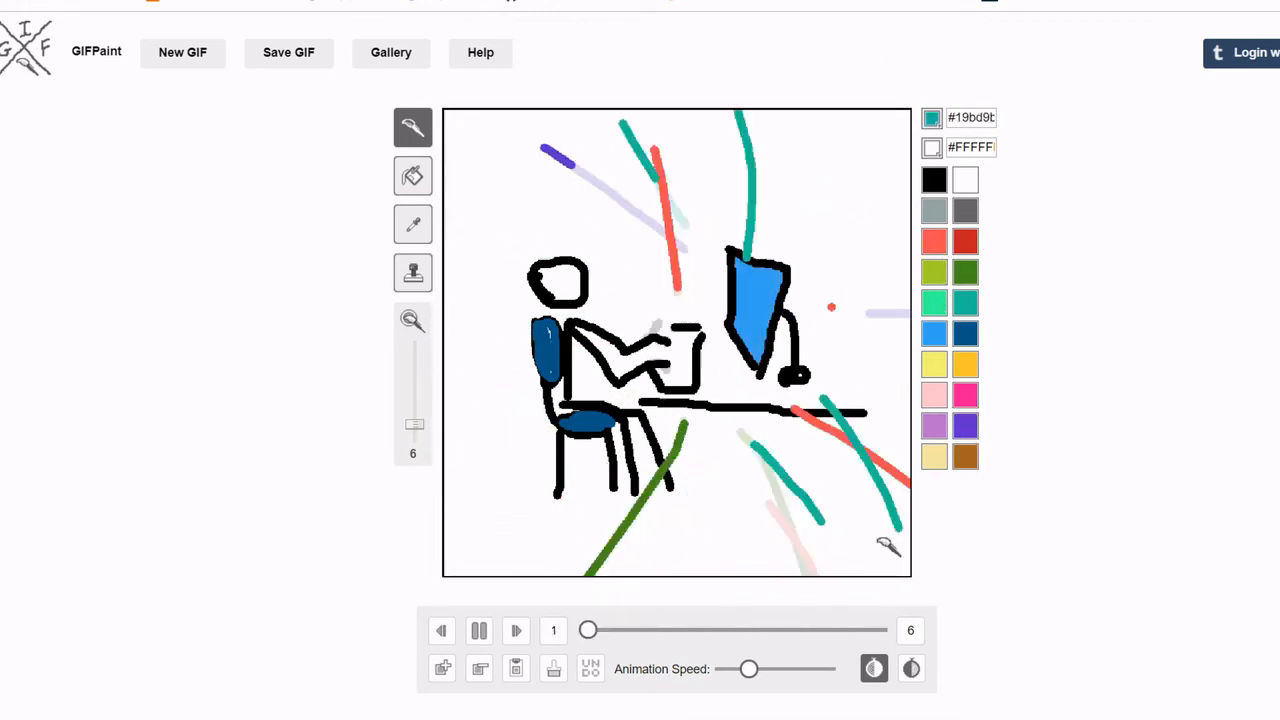
Scribble zigzags in lime green #a4cf27 and red #c42020 around the canvas edges while the animation plays.
left_click(934, 272)
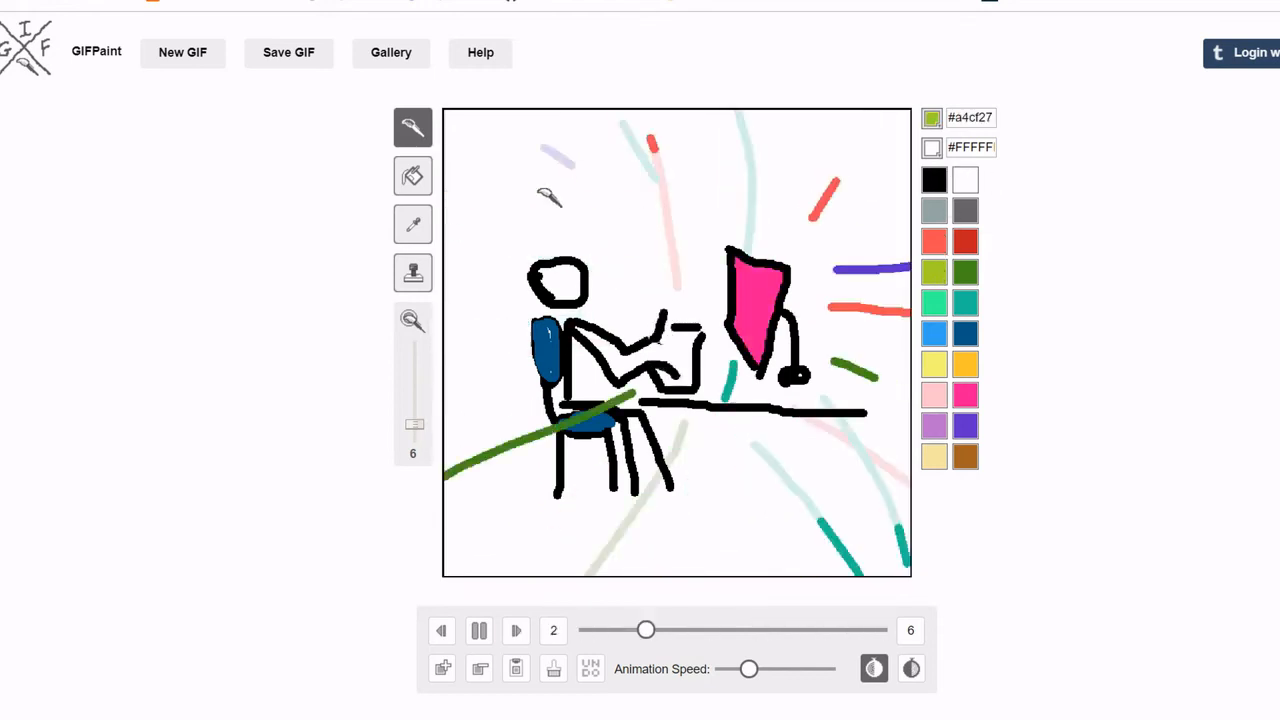
left_click_drag(520, 197, 865, 173)
mouse_move(450, 178)
left_mouse_down()
mouse_move(441, 269)
mouse_move(459, 470)
mouse_move(484, 567)
mouse_move(611, 520)
left_mouse_up()
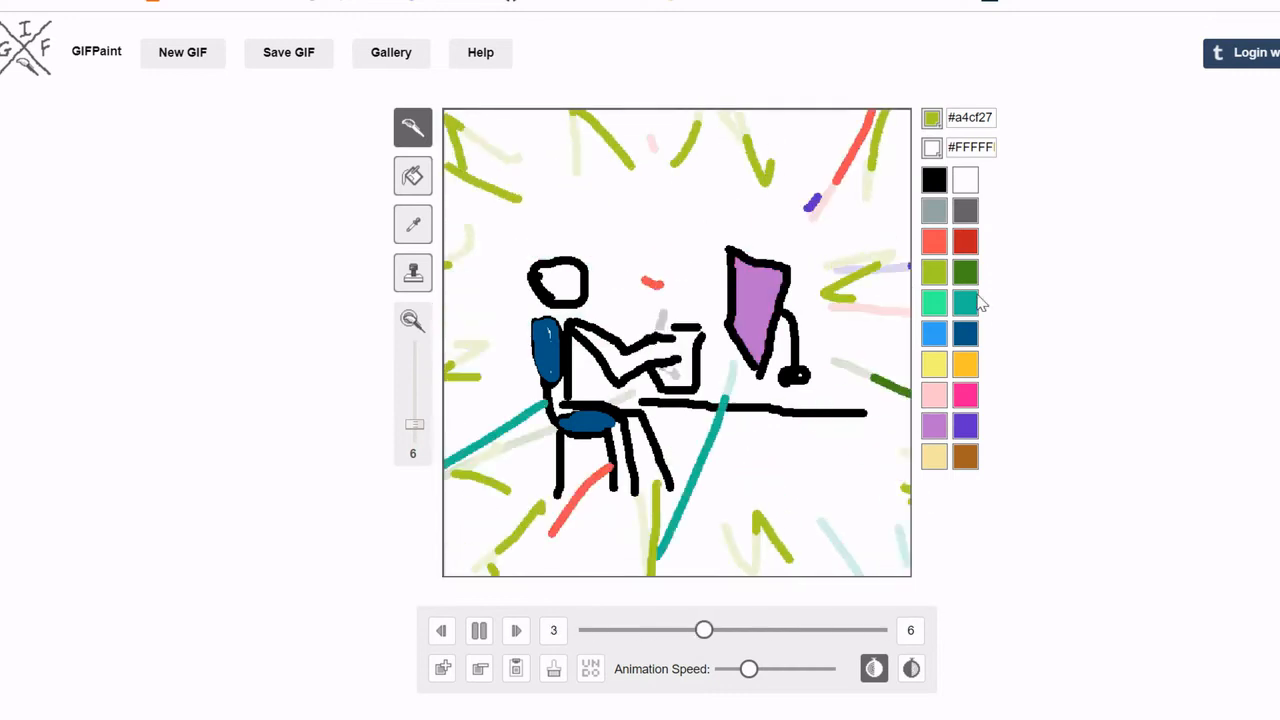
left_click(965, 241)
mouse_move(484, 210)
left_mouse_down()
mouse_move(394, 494)
mouse_move(746, 500)
mouse_move(894, 443)
mouse_move(816, 163)
mouse_move(812, 178)
left_mouse_up()
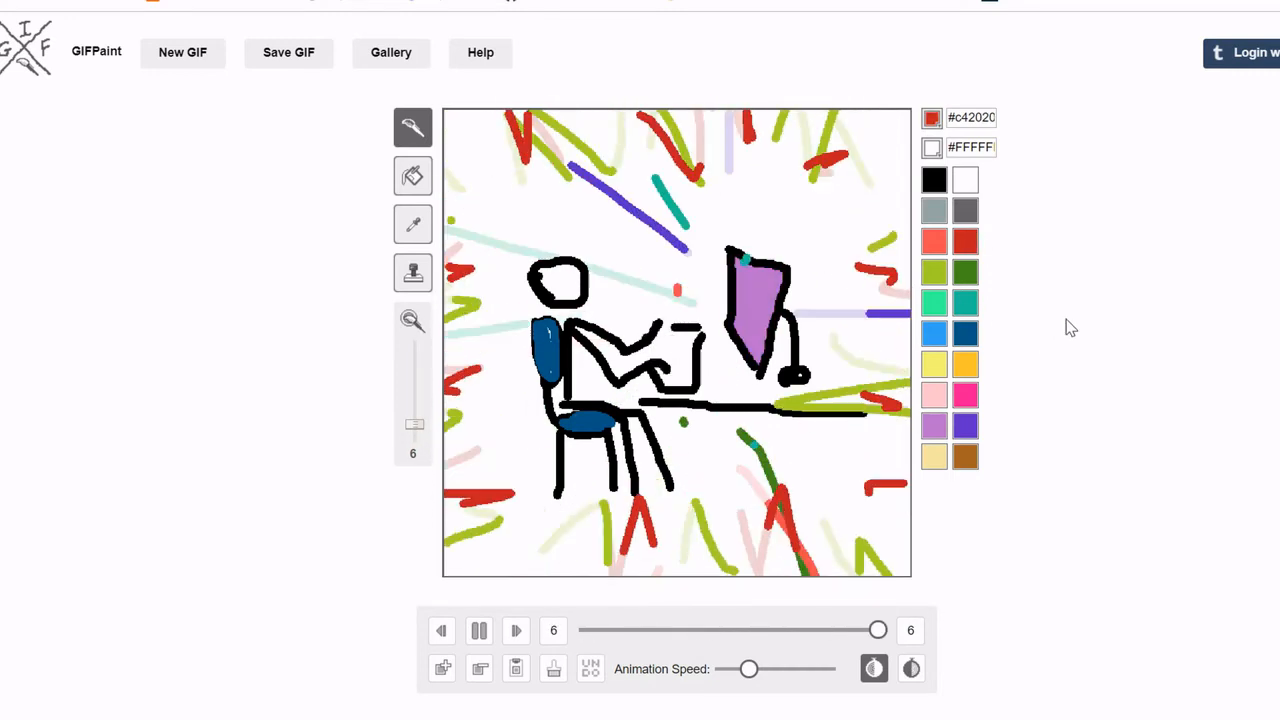
Stop playback and paint yellow #f4f471 hair on the figure's head frame by frame, varying its shape.
left_click(936, 365)
left_click(521, 634)
left_click(444, 632)
key("Right")
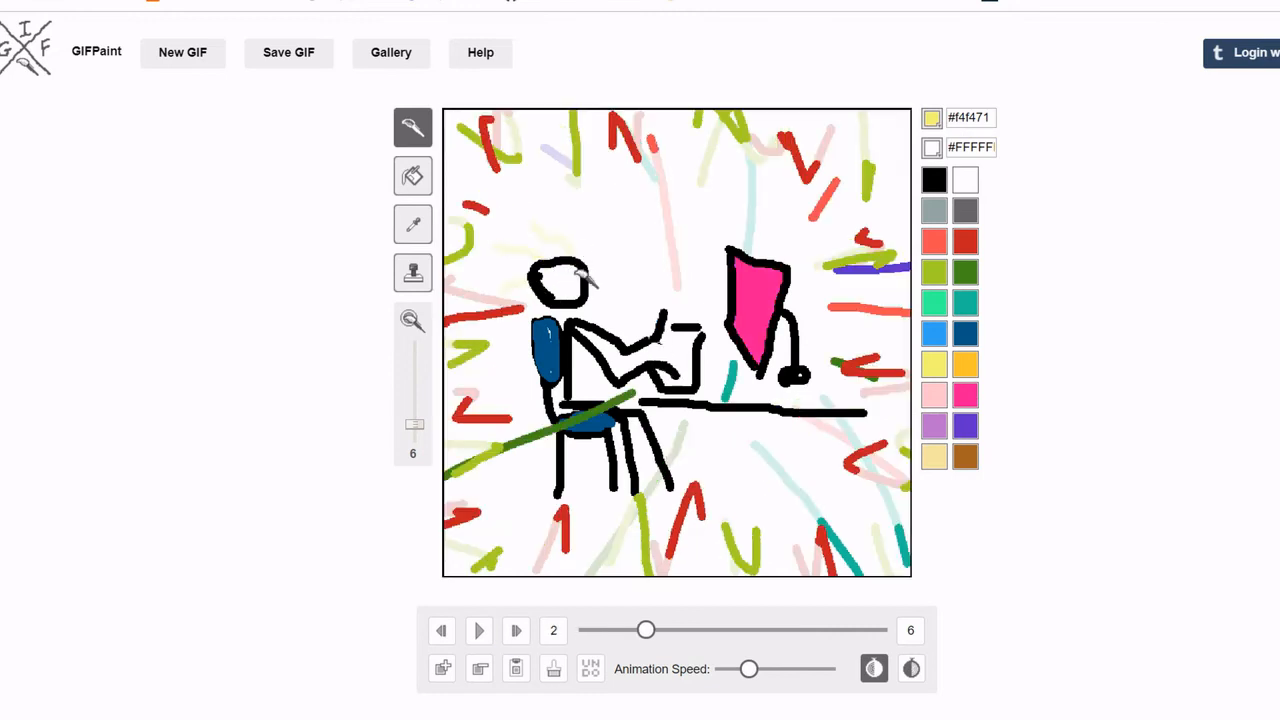
key("Right")
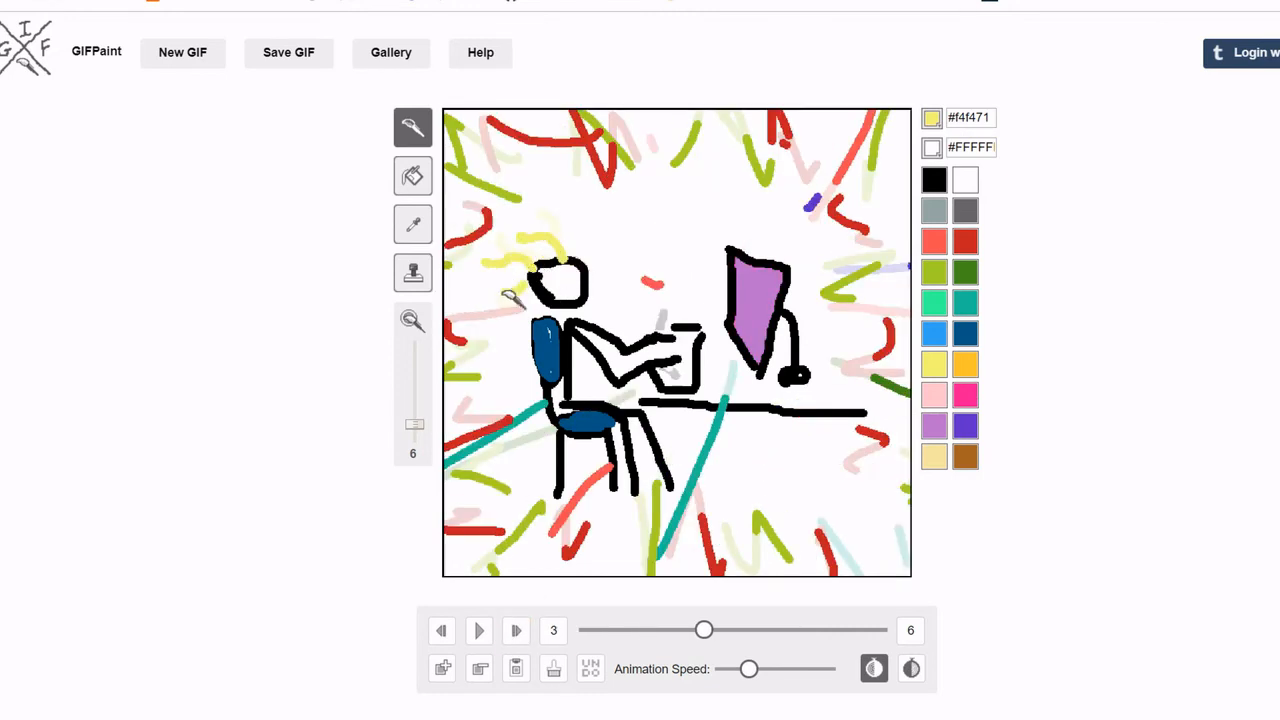
key("Right")
key("Right")
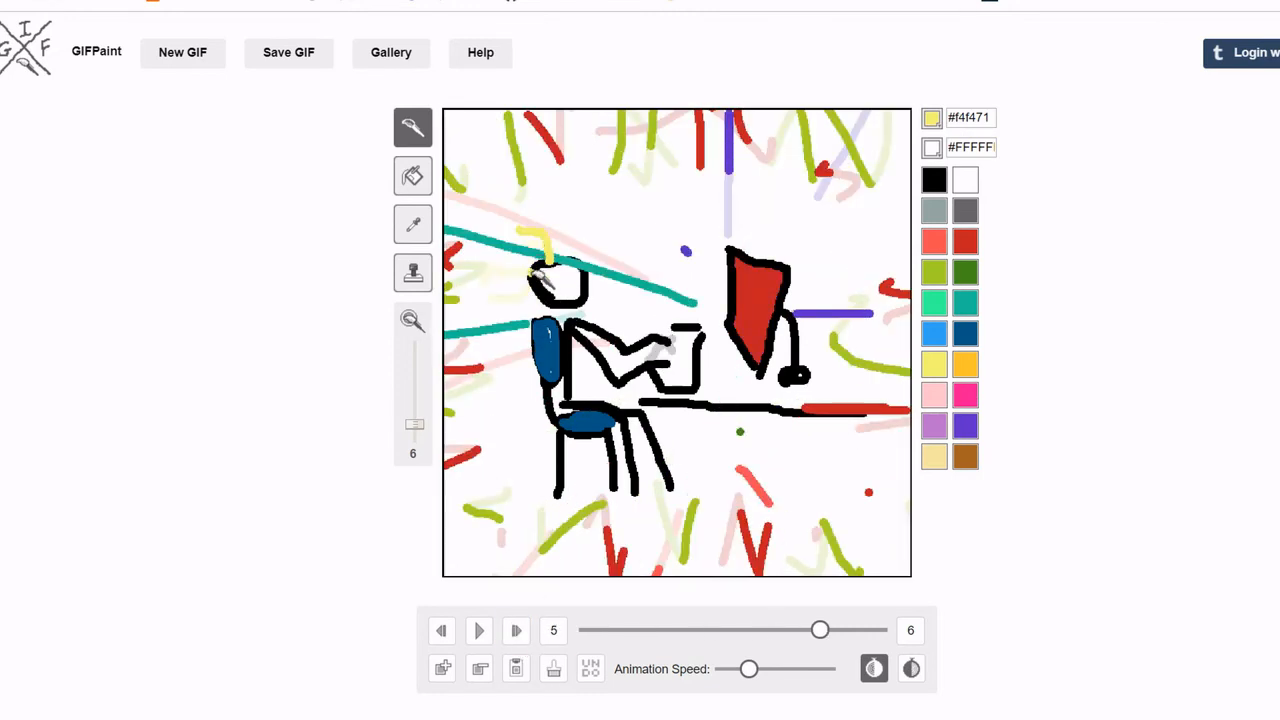
Step through the frames and play the finished animation with the previous-frame onion skin switched off.
left_click(479, 630)
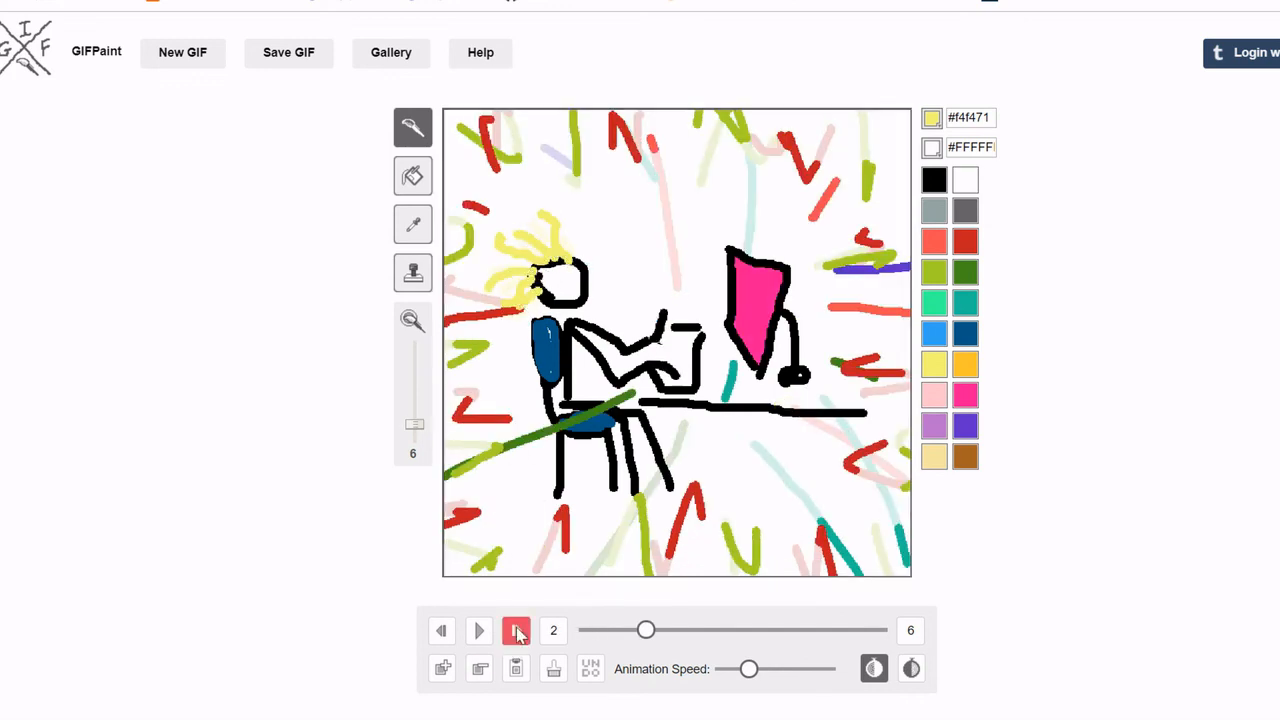
left_click(516, 630)
left_click(515, 632)
left_click(480, 634)
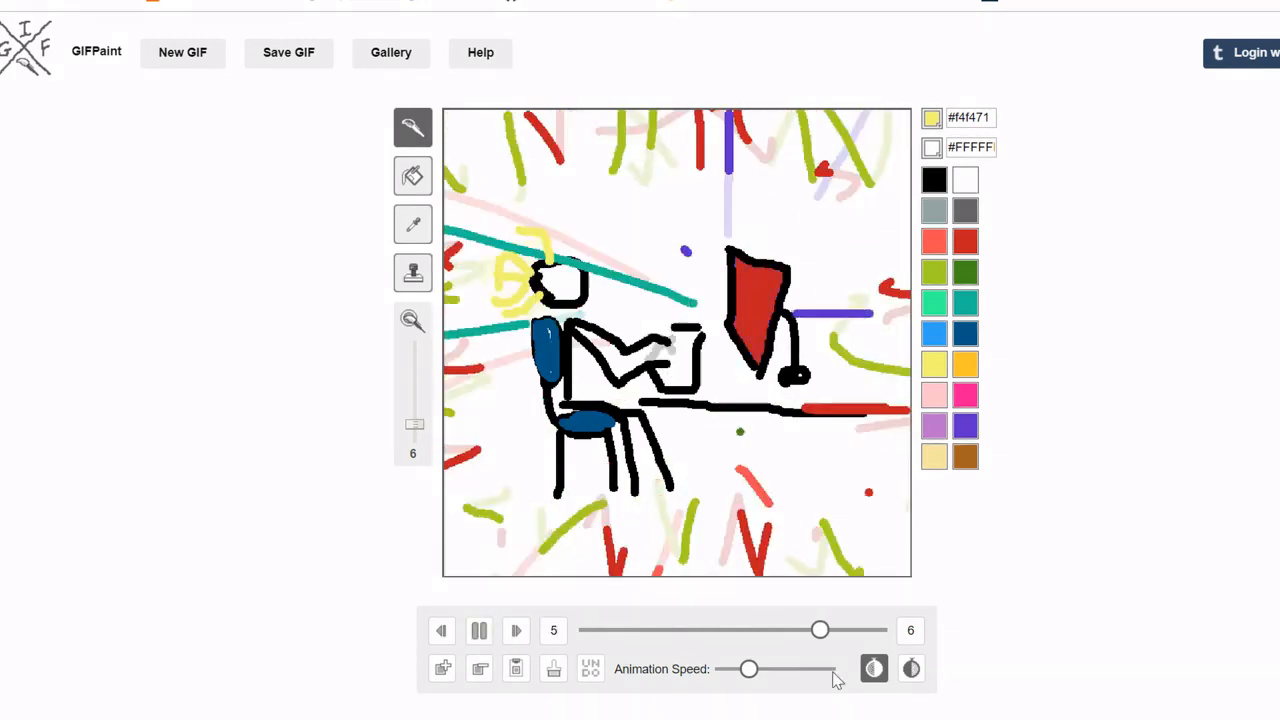
left_click(874, 668)
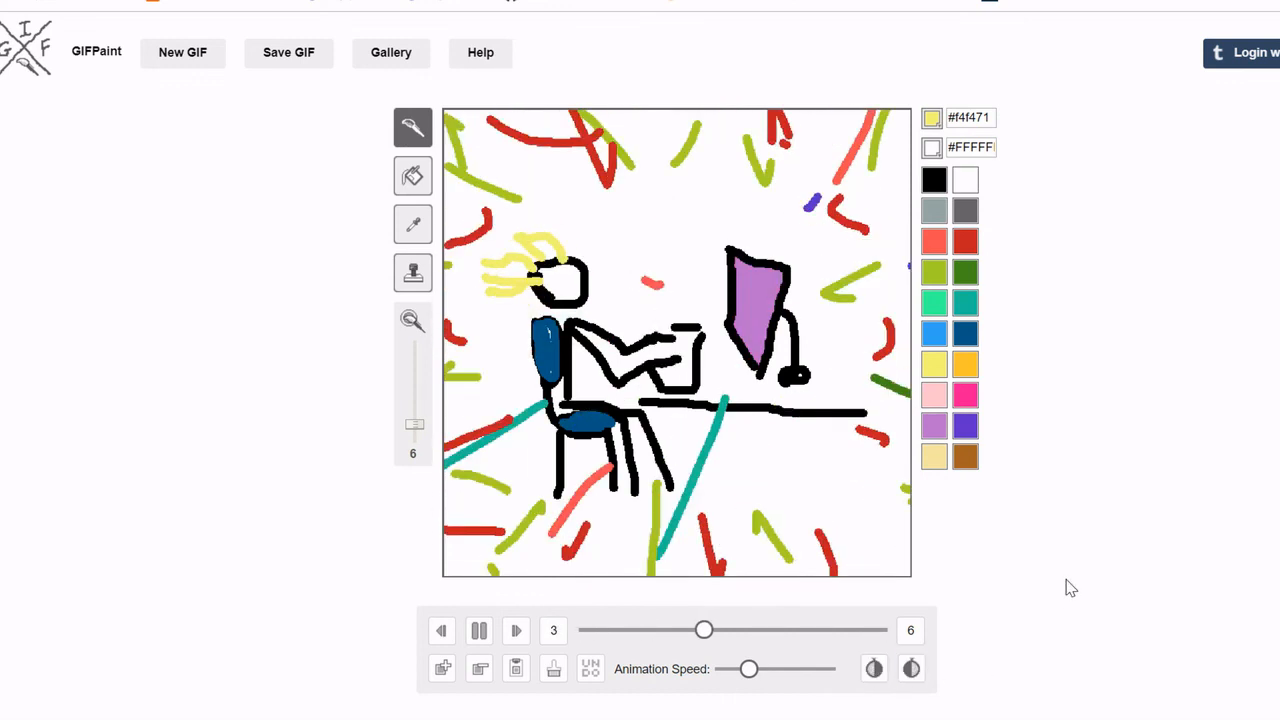